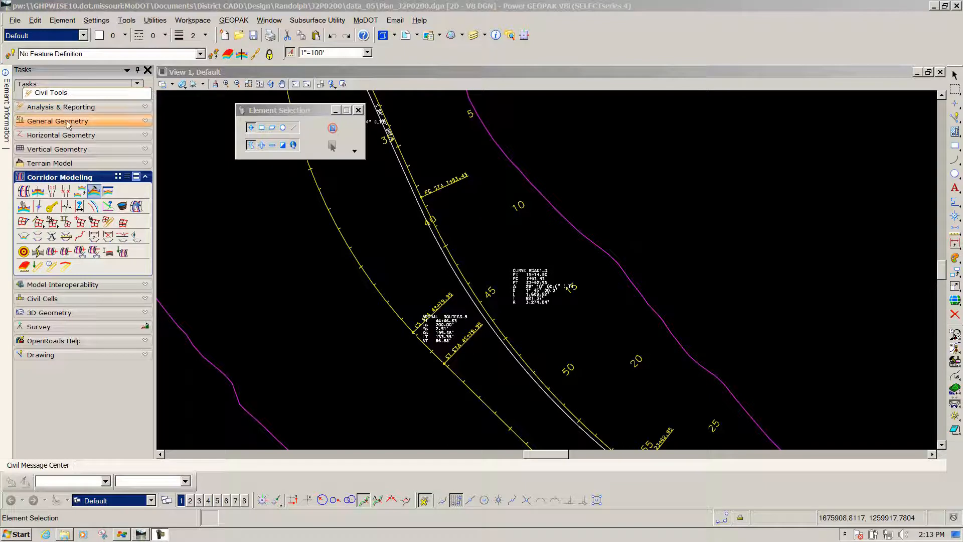
# Open the Create Template editor and add a folder named End Conditions inside the J2P0200 library folder.
pyautogui.click(94, 192)
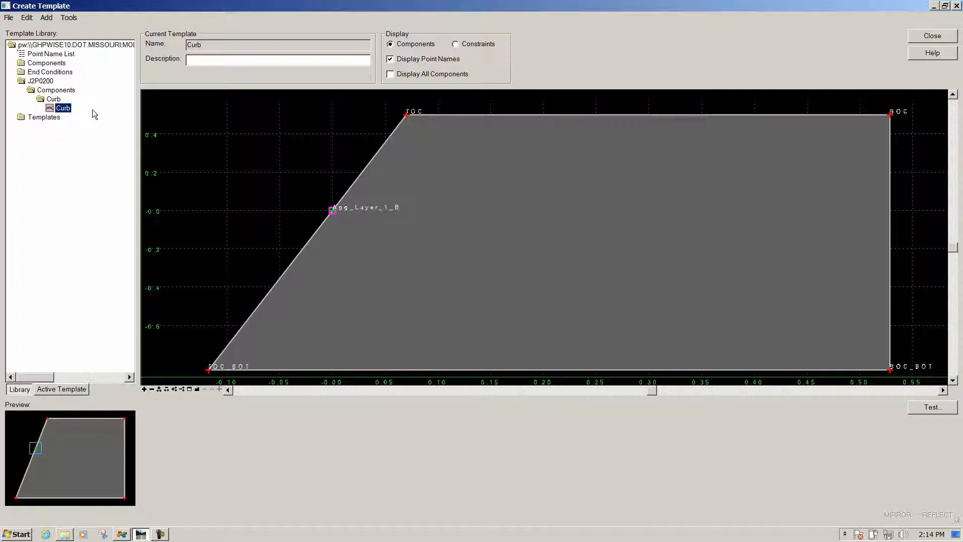
pyautogui.click(40, 81)
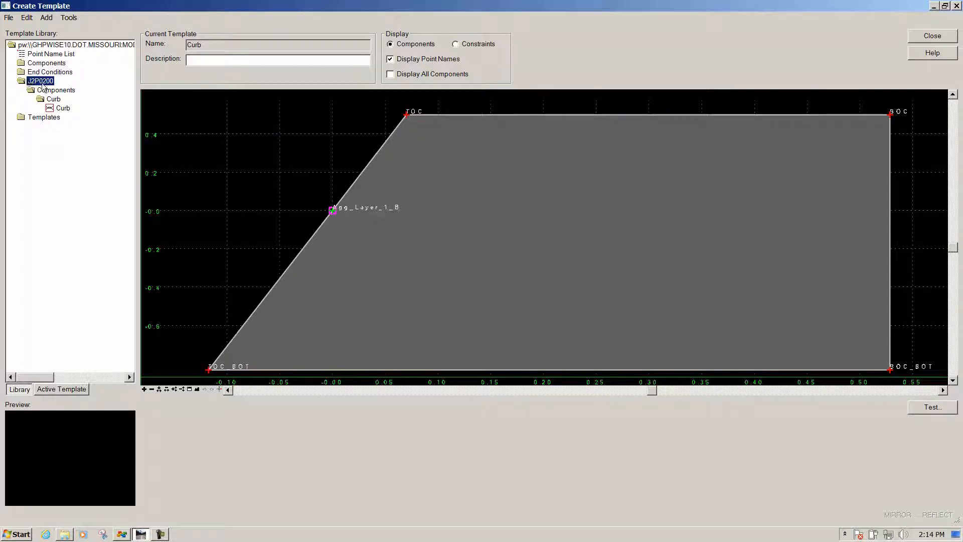
pyautogui.rightClick(43, 83)
pyautogui.moveTo(64, 91)
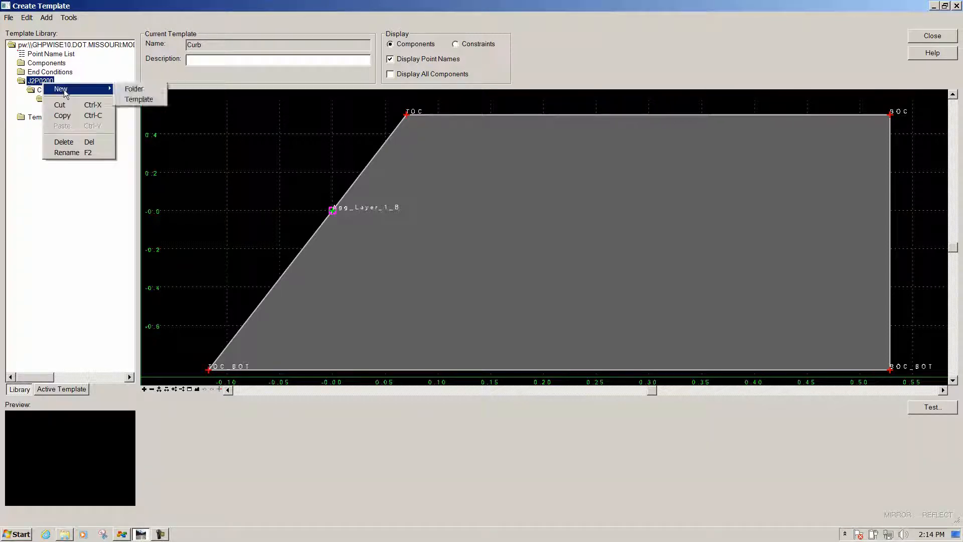
pyautogui.click(126, 90)
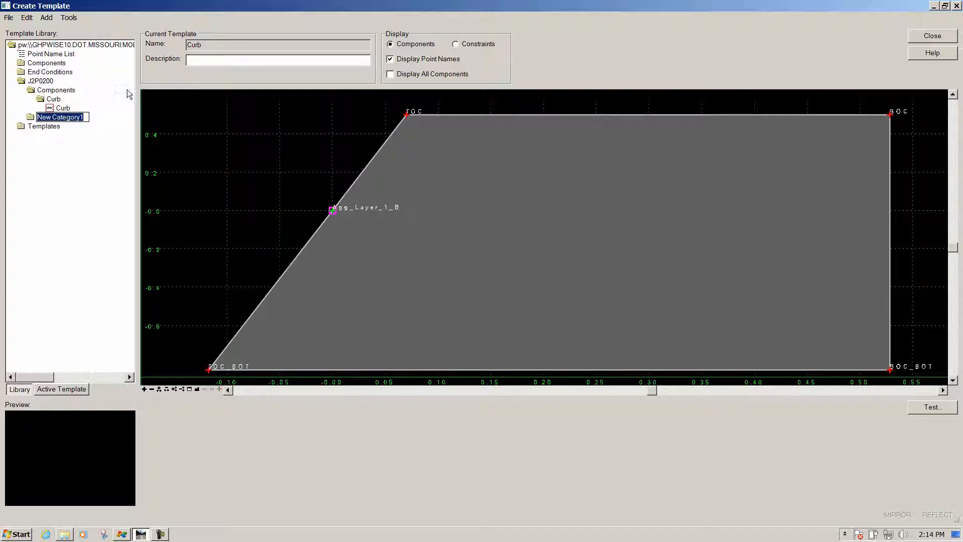
pyautogui.write('End Conditions')
pyautogui.press('Return')
# Create a template named Slopes(6:1) in the End Conditions folder under J2P0200.
pyautogui.rightClick(70, 119)
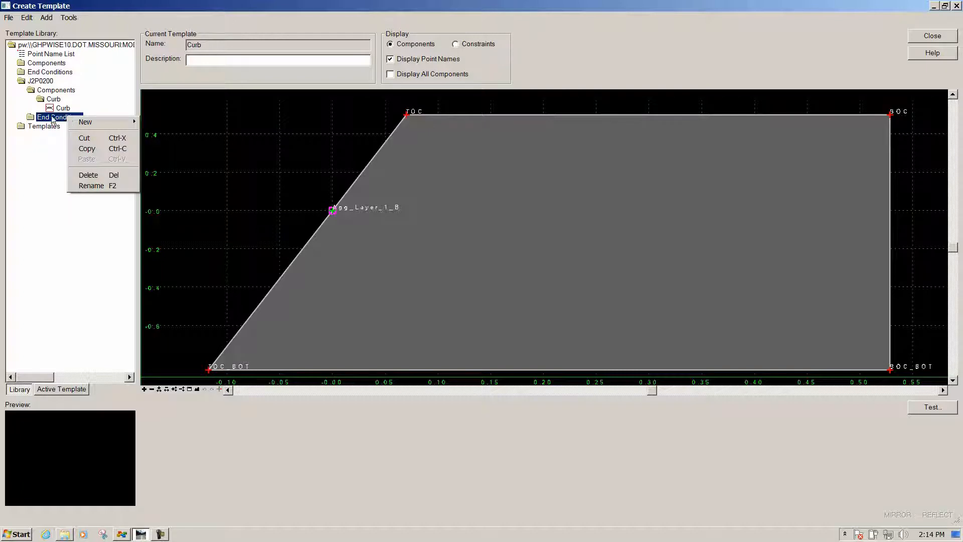
pyautogui.moveTo(92, 125)
pyautogui.click(160, 133)
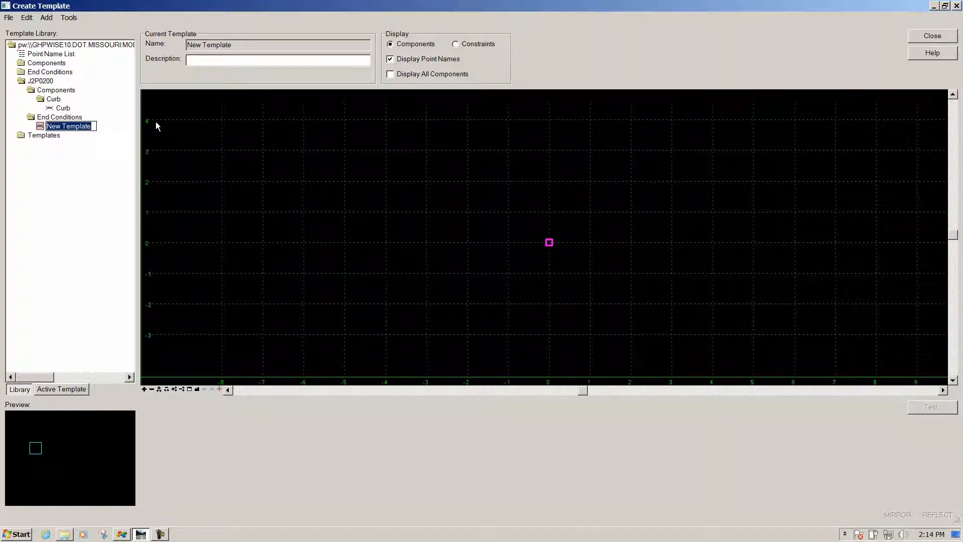
pyautogui.write('Slopes(6:1)')
pyautogui.press('Return')
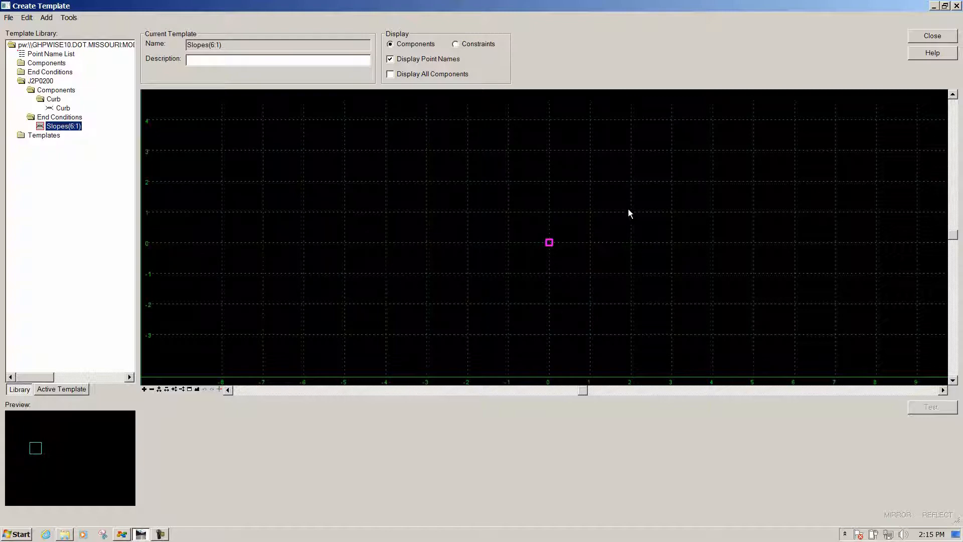
# Start a new End Condition component named Fill with the feature XS_Ground_Proposed.
pyautogui.rightClick(596, 166)
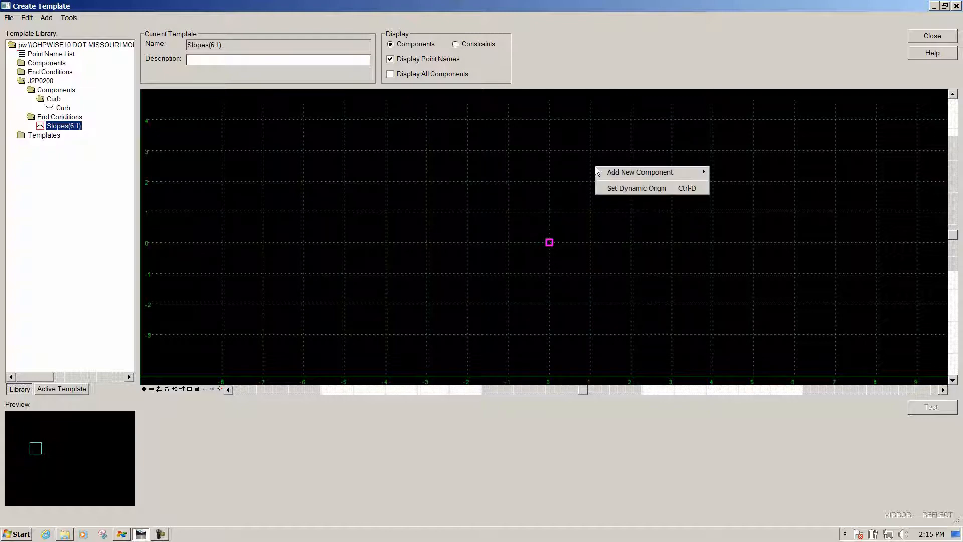
pyautogui.moveTo(621, 173)
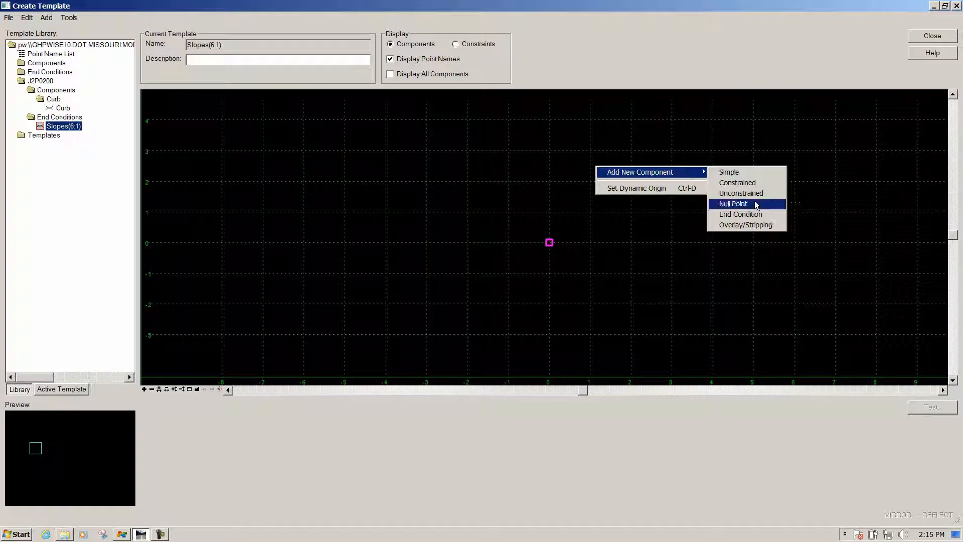
pyautogui.click(779, 219)
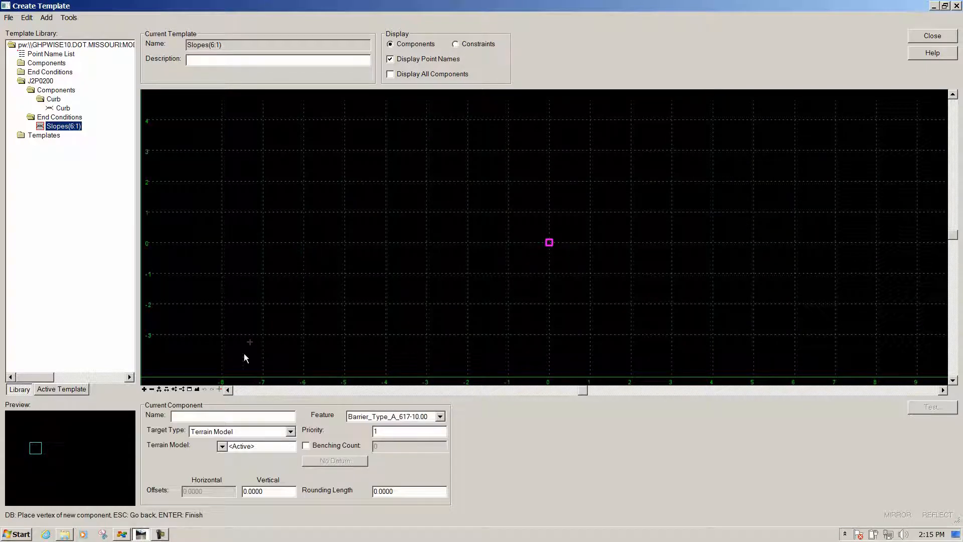
pyautogui.click(182, 415)
pyautogui.write('Fill')
pyautogui.click(440, 417)
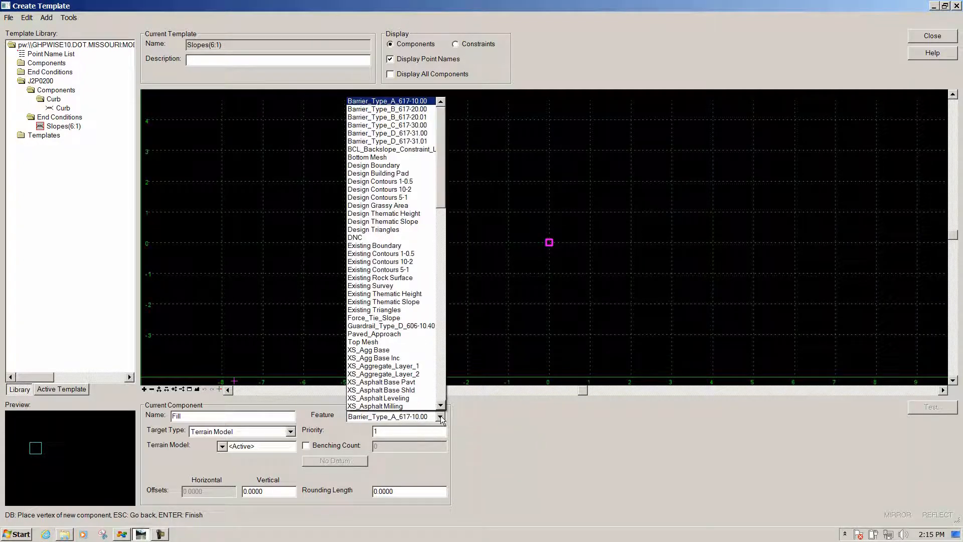
pyautogui.scroll(-12, 444, 156)
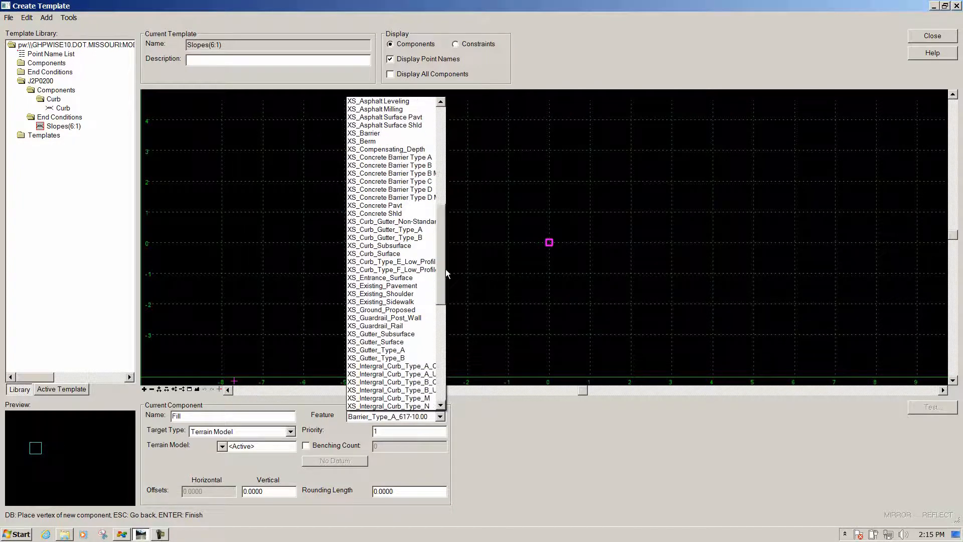
pyautogui.scroll(-2, 447, 274)
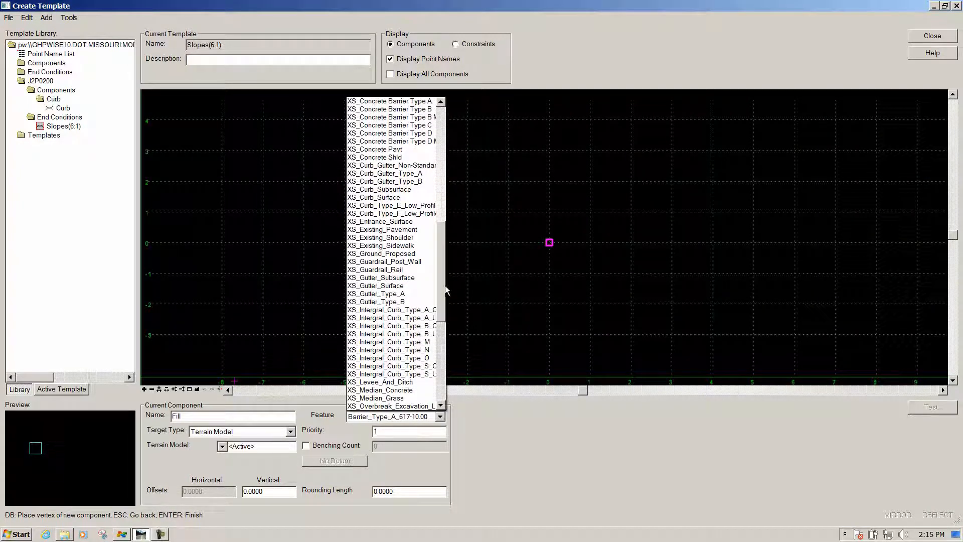
pyautogui.click(396, 254)
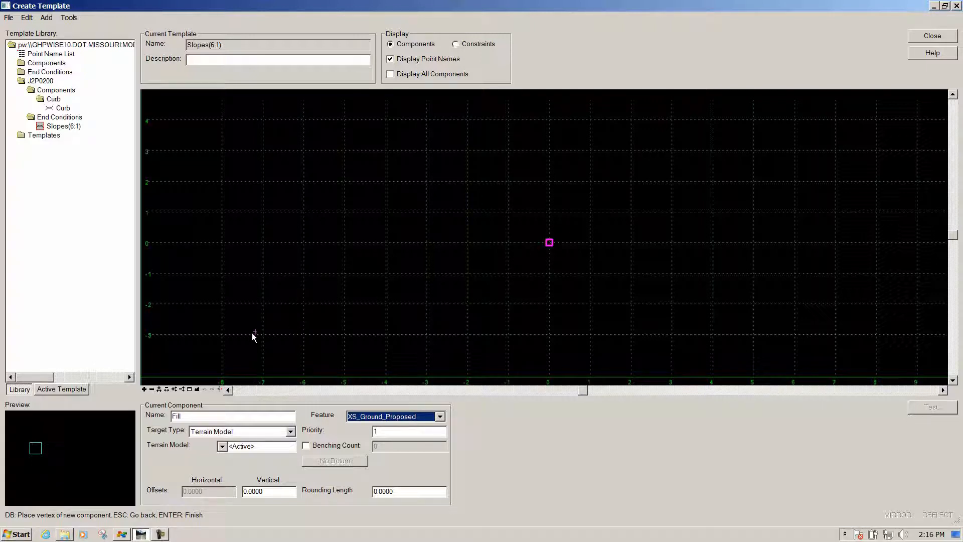
# Using Dynamic Settings, place the Fill component's first point, named Fill_Slope_T, at xy=0,0.
pyautogui.click(219, 390)
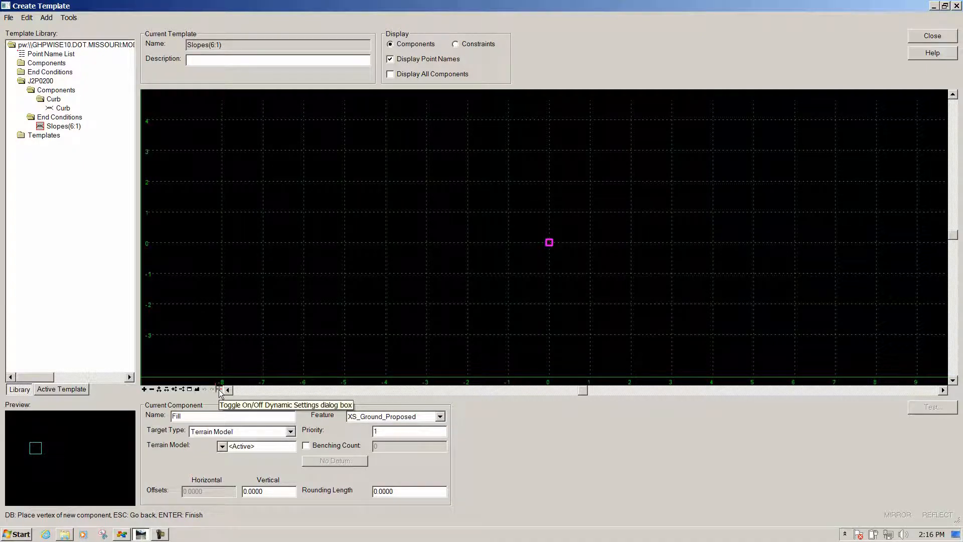
pyautogui.moveTo(690, 205); pyautogui.dragTo(276, 163)
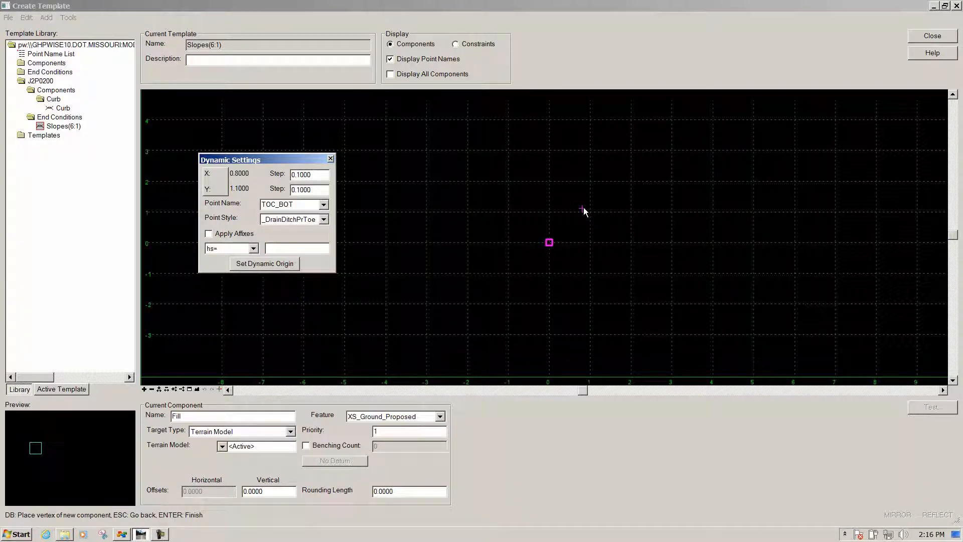
pyautogui.click(324, 204)
pyautogui.moveTo(329, 219); pyautogui.dragTo(323, 373)
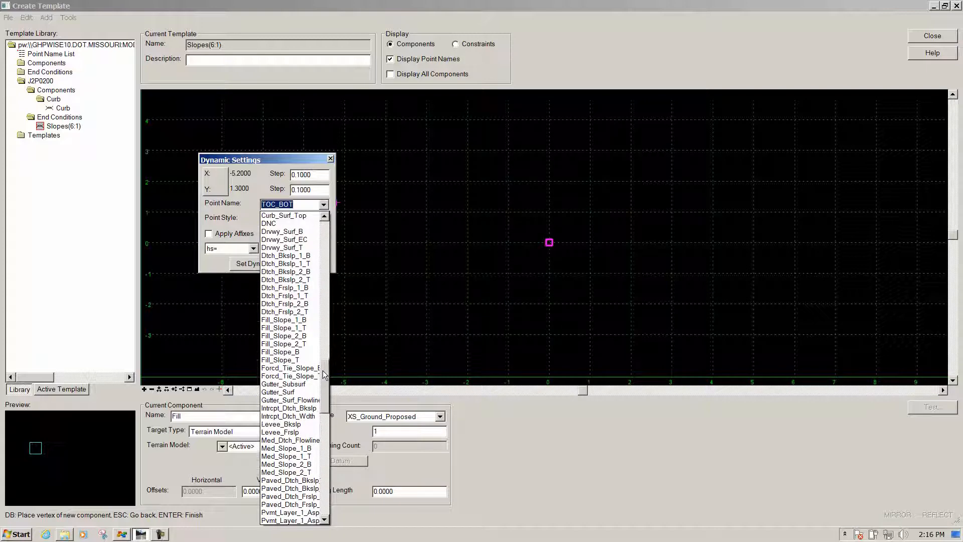
pyautogui.click(283, 360)
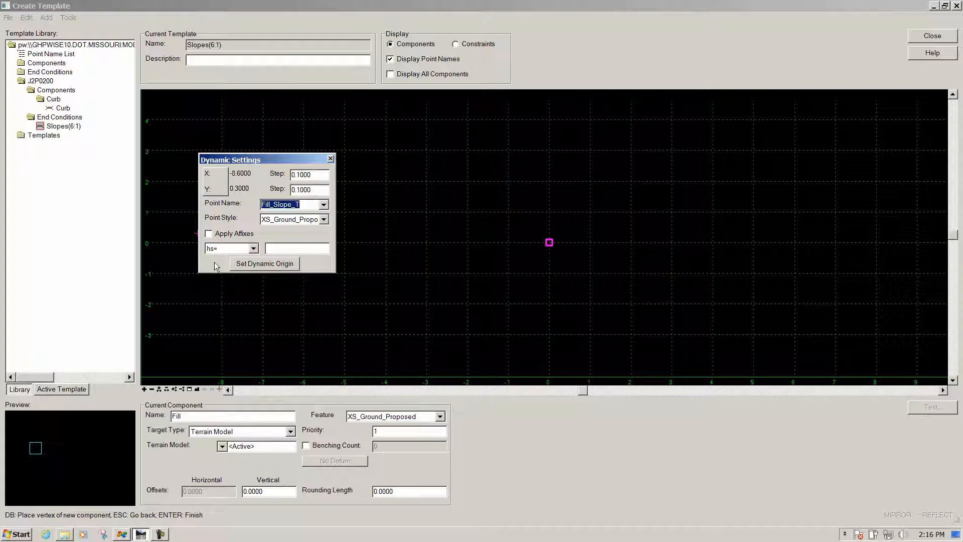
pyautogui.click(254, 249)
pyautogui.click(238, 260)
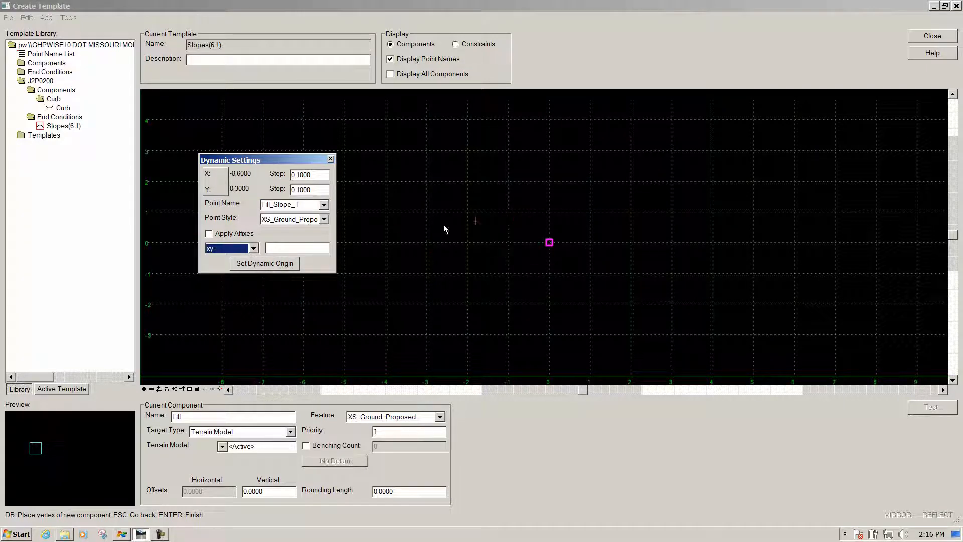
pyautogui.click(288, 249)
pyautogui.write('0,0')
pyautogui.press('Return')
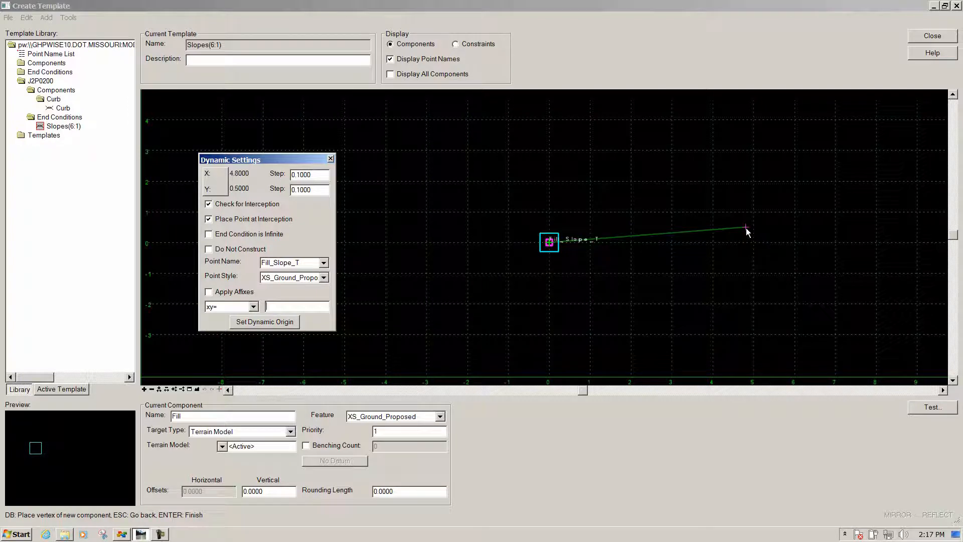
# Make the end condition infinite and choose Fill_Slope_B as the name of the next point.
pyautogui.moveTo(264, 159); pyautogui.dragTo(363, 140)
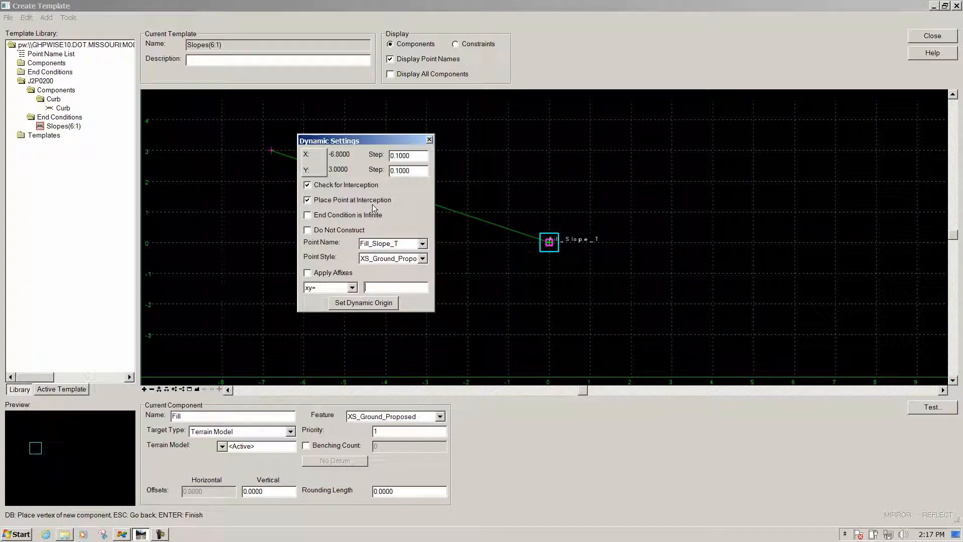
pyautogui.click(308, 215)
pyautogui.click(423, 244)
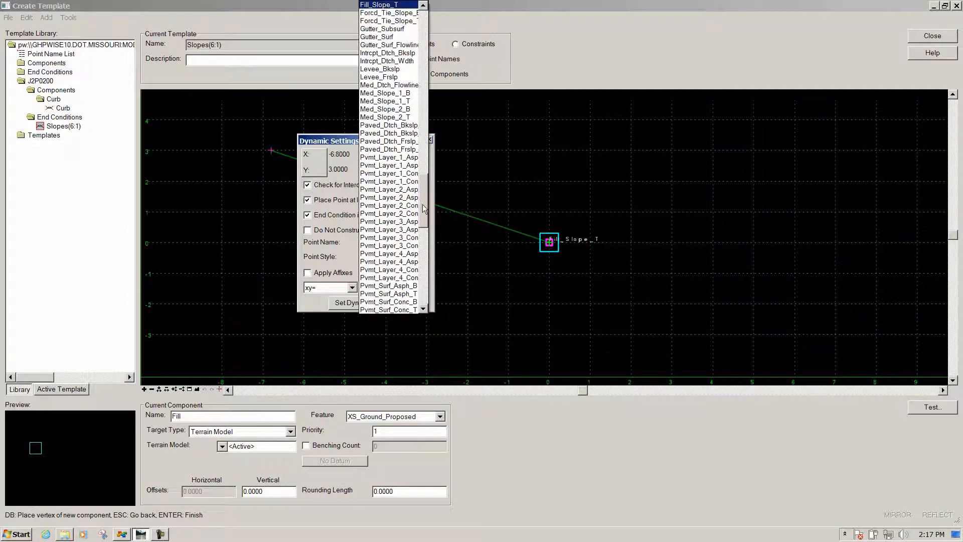
pyautogui.scroll(5, 424, 209)
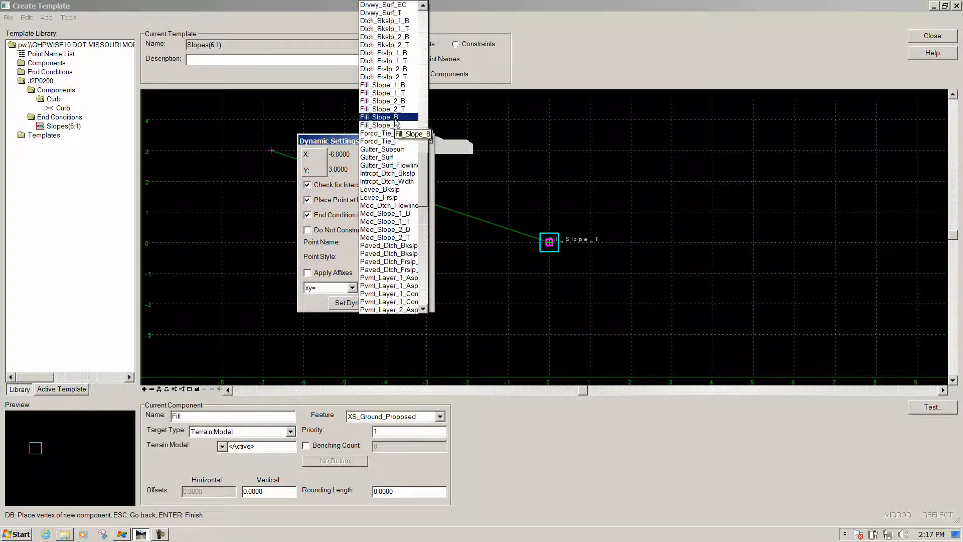
pyautogui.click(395, 119)
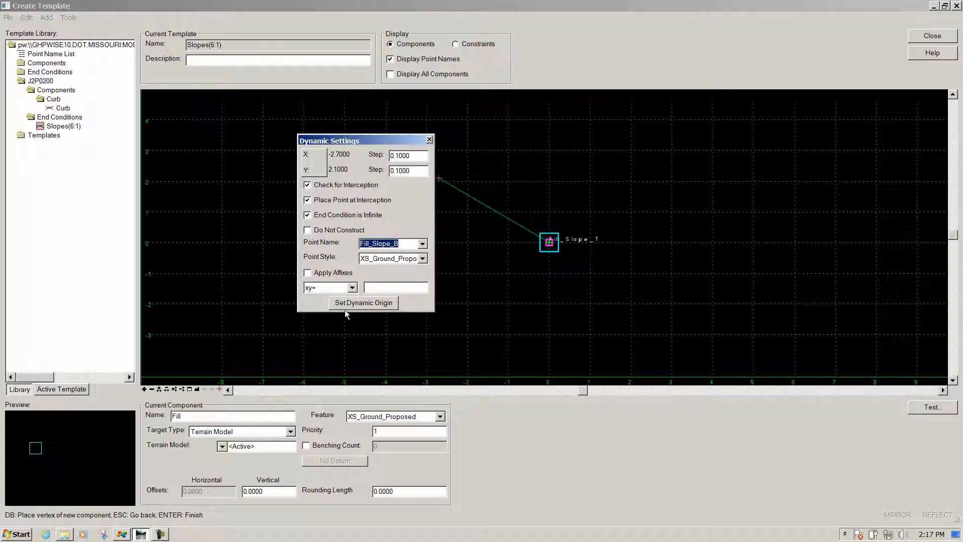
# Place the second Fill point with hs=30,-1:6 and finish the component.
pyautogui.click(353, 287)
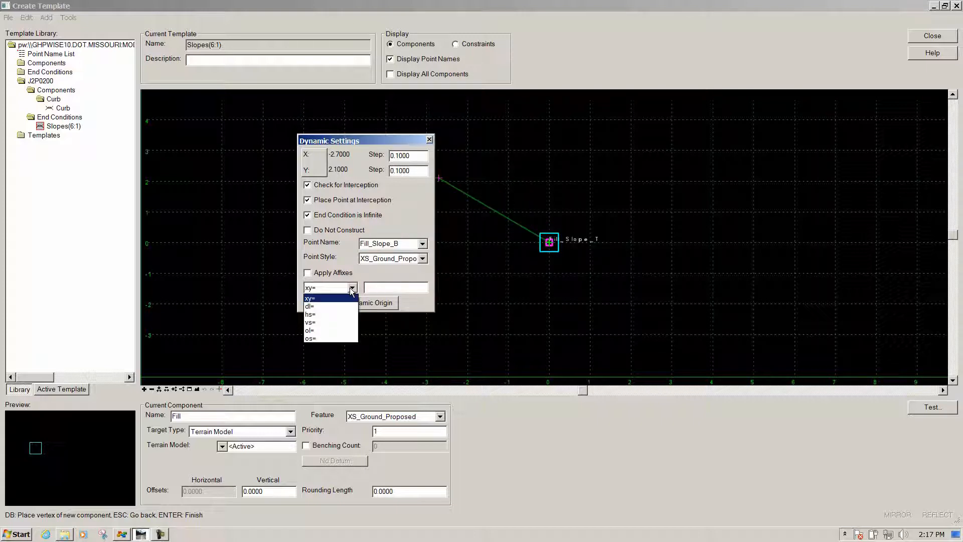
pyautogui.click(334, 314)
pyautogui.click(389, 288)
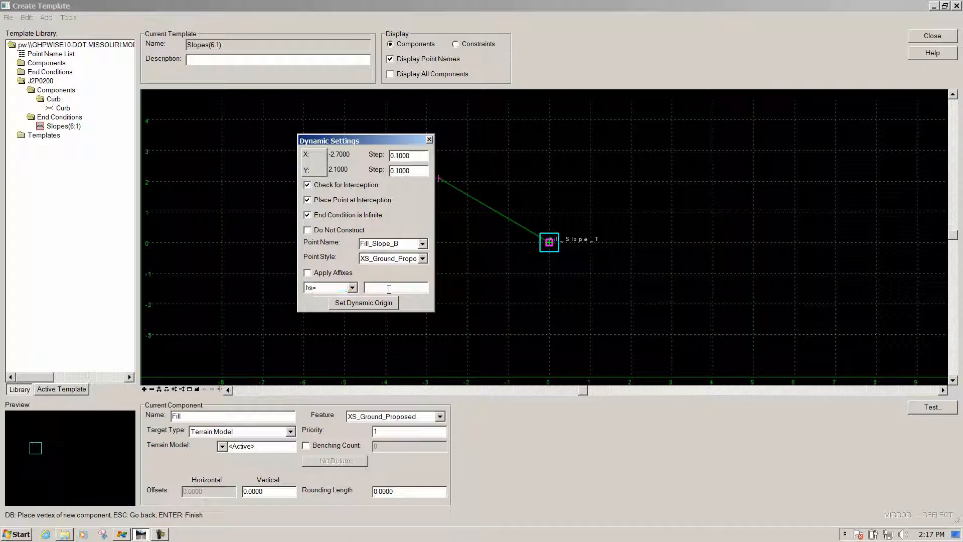
pyautogui.write('30,-1:6')
pyautogui.press('Return')
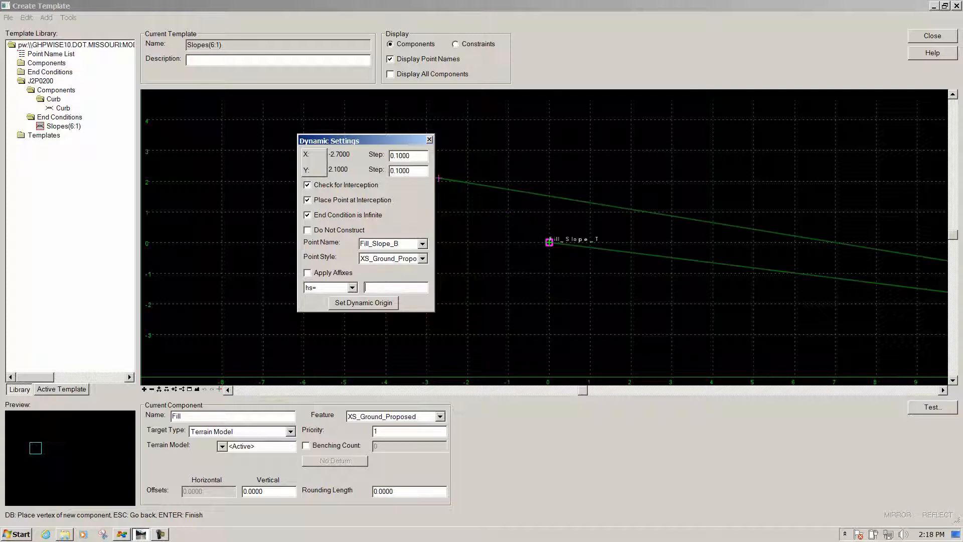
pyautogui.scroll(-5, 570, 316)
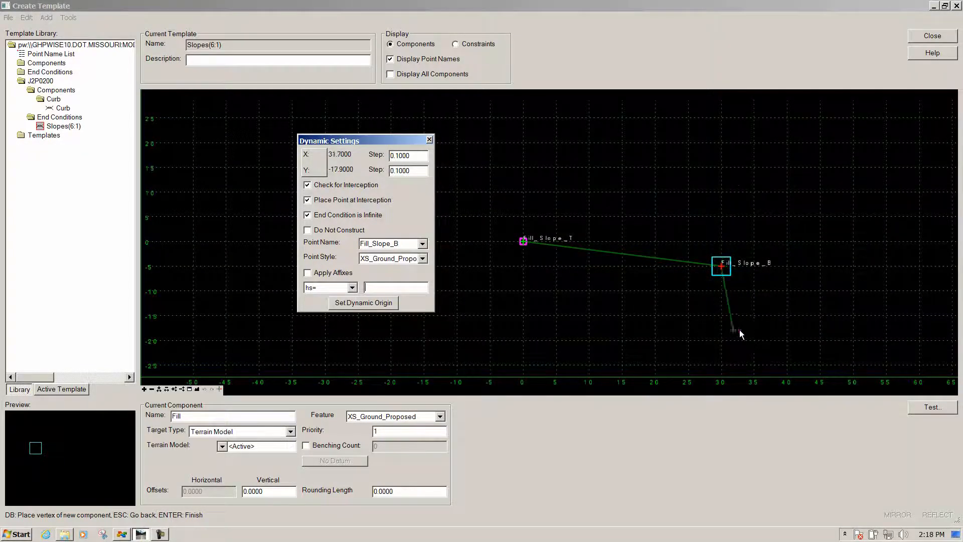
pyautogui.rightClick(799, 303)
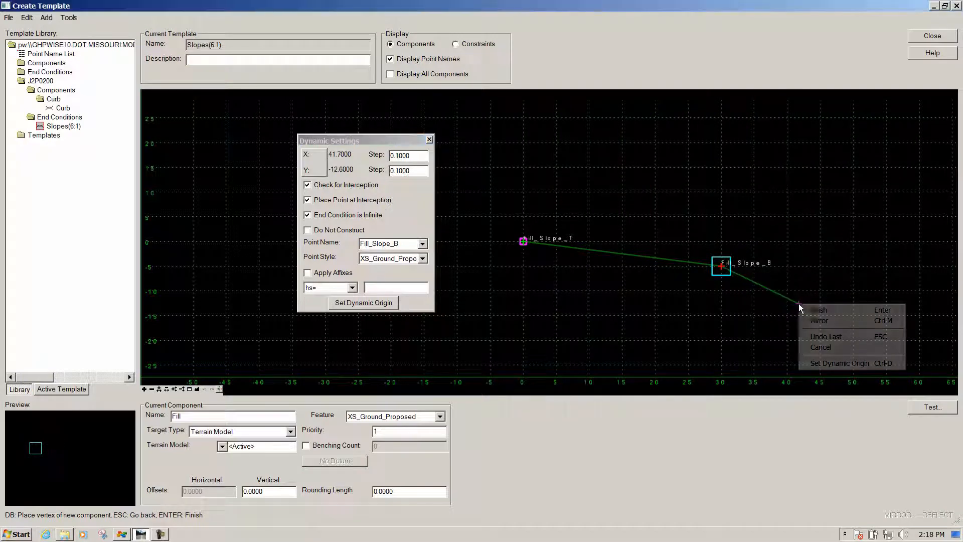
pyautogui.click(823, 310)
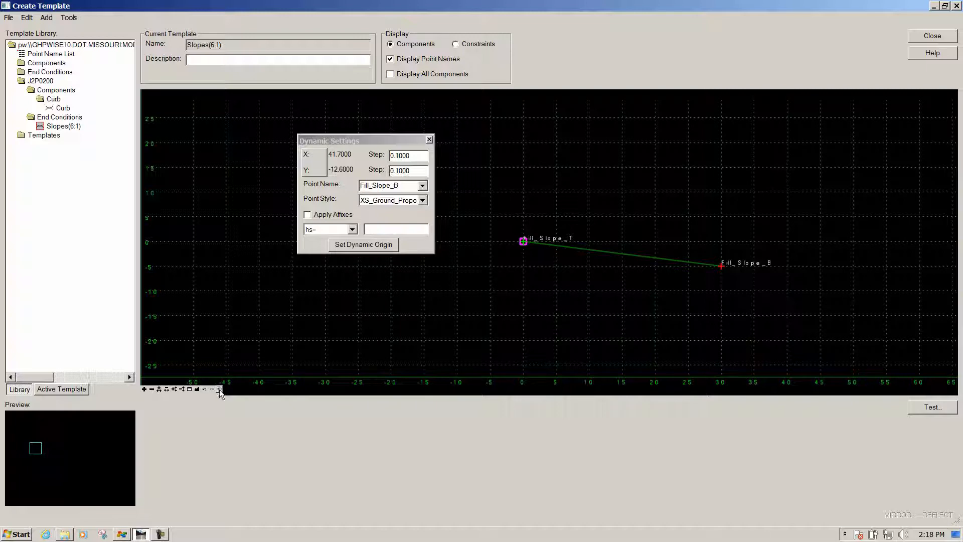
# Start another End Condition component in the Slopes(6:1) template and name it Ditch.
pyautogui.click(197, 389)
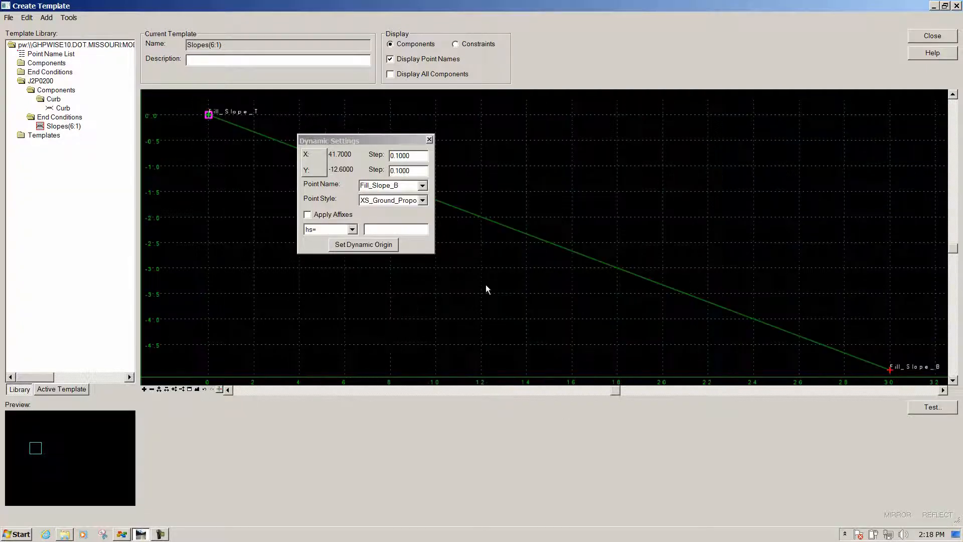
pyautogui.moveTo(353, 140); pyautogui.dragTo(268, 221)
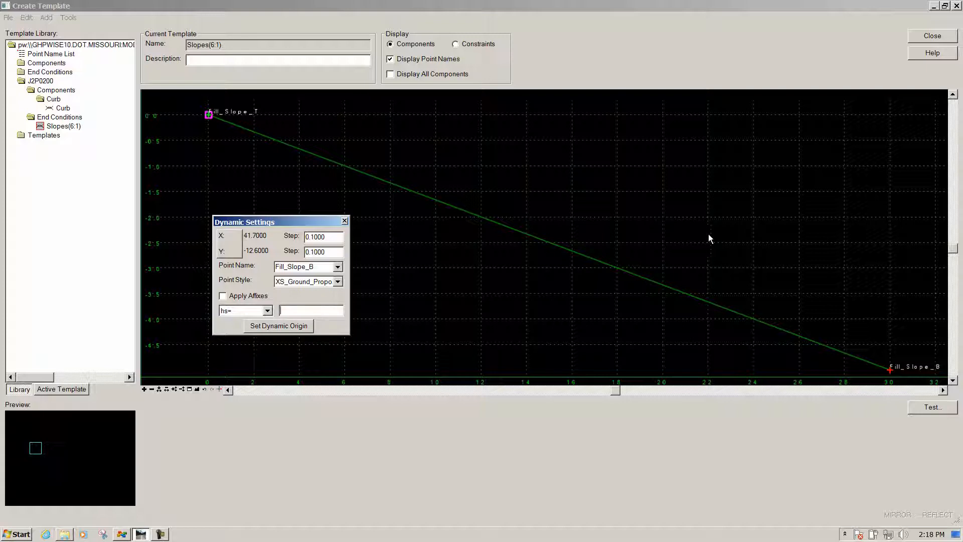
pyautogui.rightClick(530, 157)
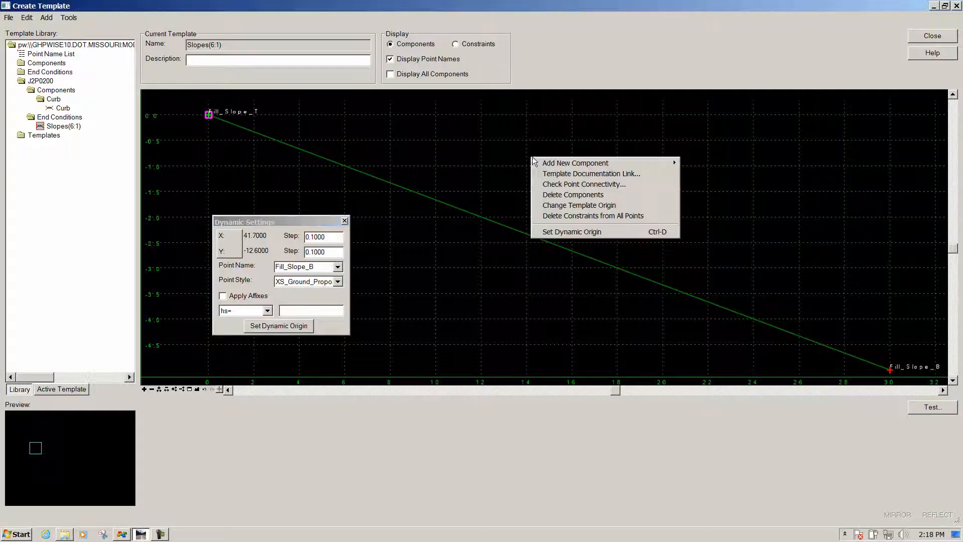
pyautogui.moveTo(663, 164)
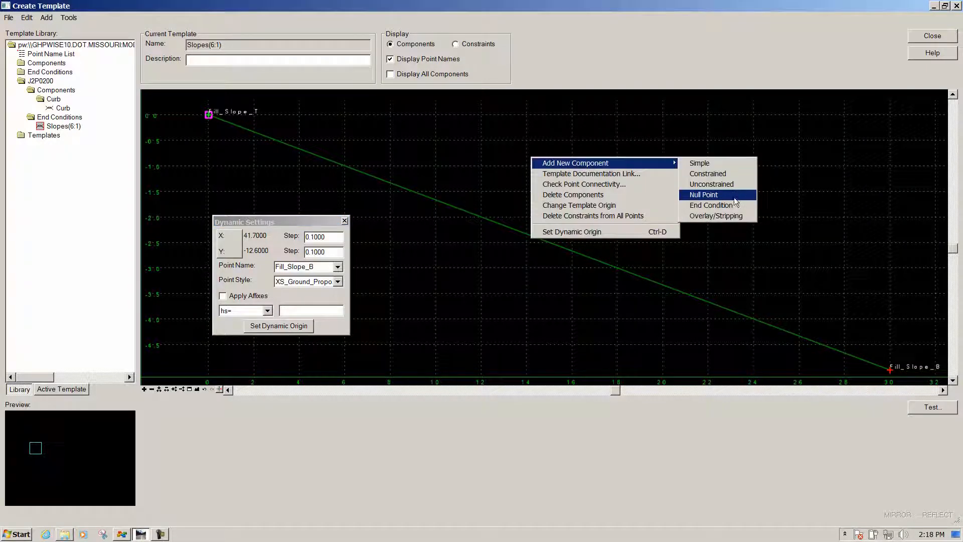
pyautogui.click(734, 206)
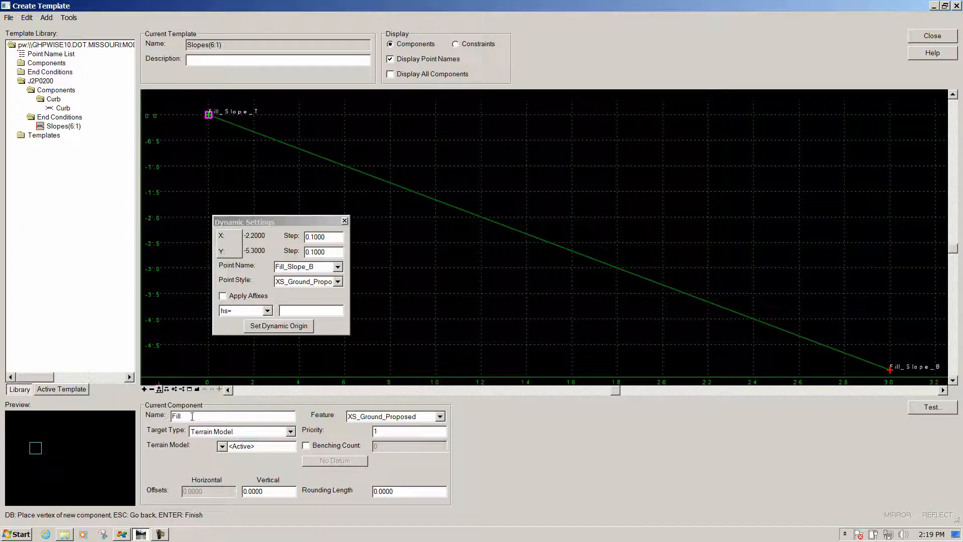
pyautogui.doubleClick(177, 415)
pyautogui.write('Ditch')
pyautogui.press('Tab')
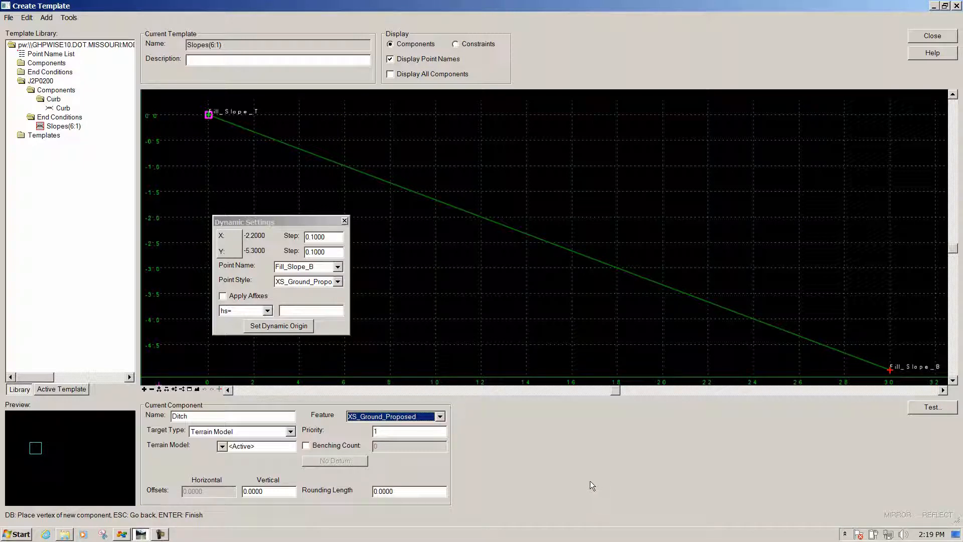
# Place the Ditch component's first point, named Dtch_Frslp_1_T, at xy=0,0.
pyautogui.moveTo(269, 222); pyautogui.dragTo(225, 222)
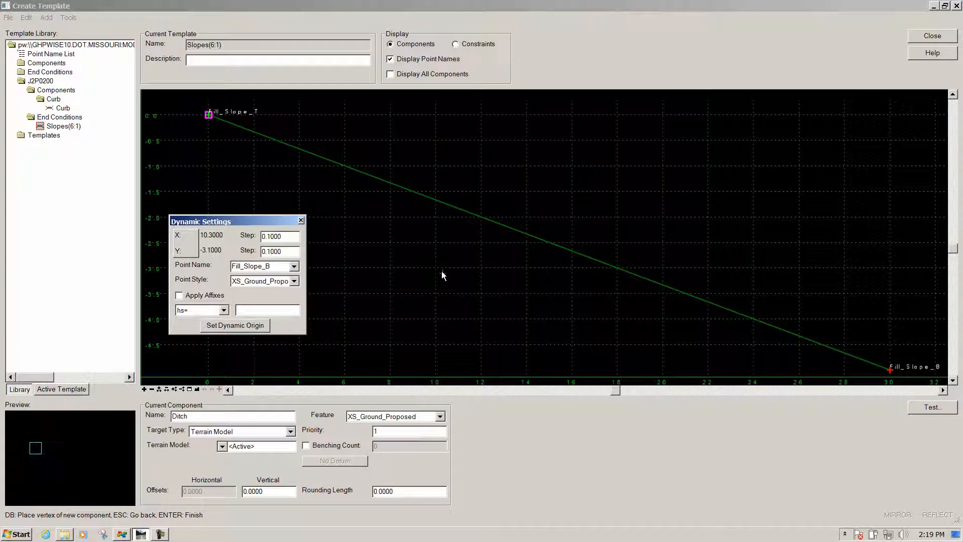
pyautogui.click(295, 267)
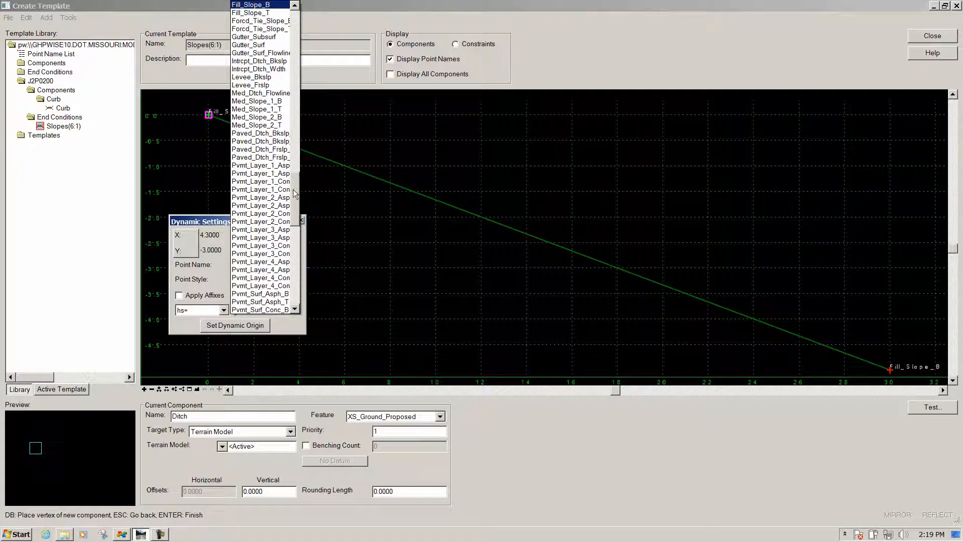
pyautogui.moveTo(299, 191); pyautogui.dragTo(307, 157)
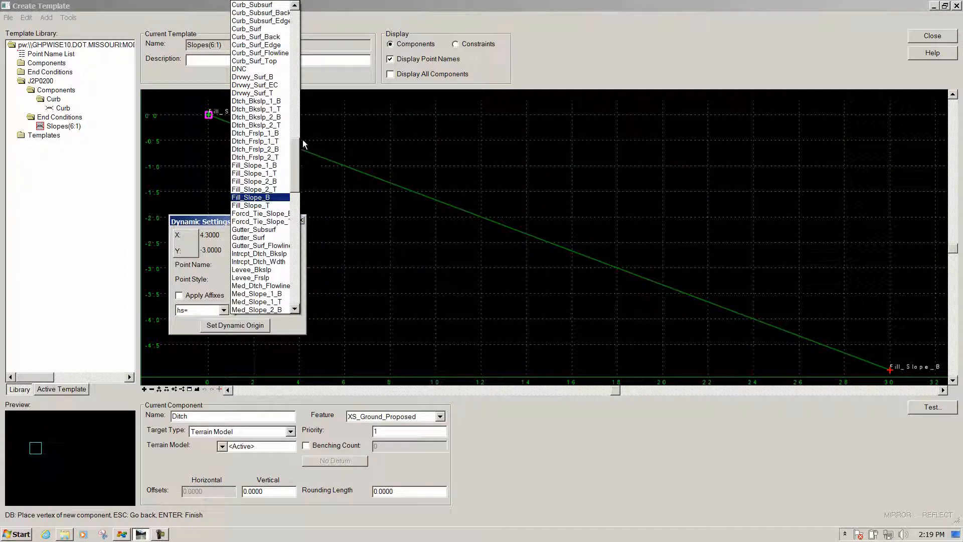
pyautogui.click(279, 142)
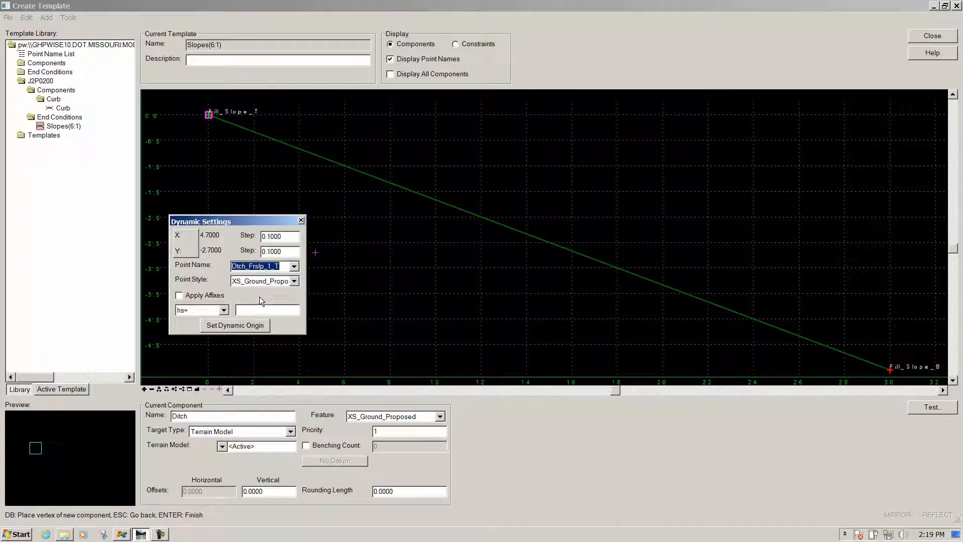
pyautogui.click(223, 310)
pyautogui.click(213, 322)
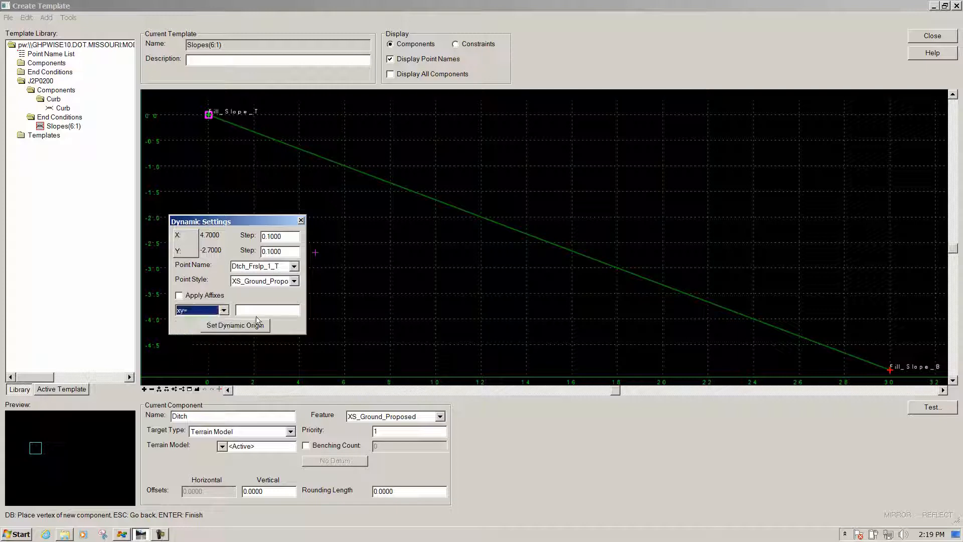
pyautogui.click(256, 310)
pyautogui.write('0,0')
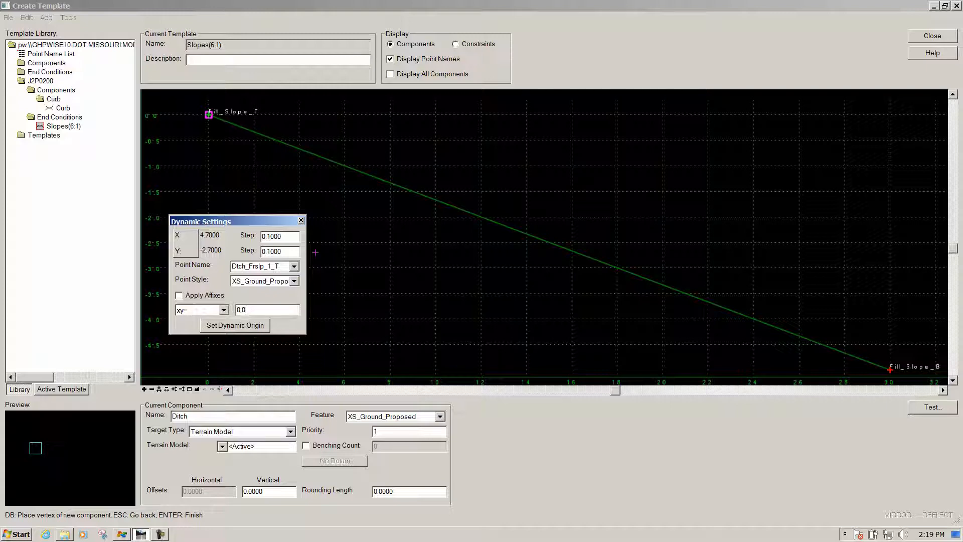
pyautogui.press('Return')
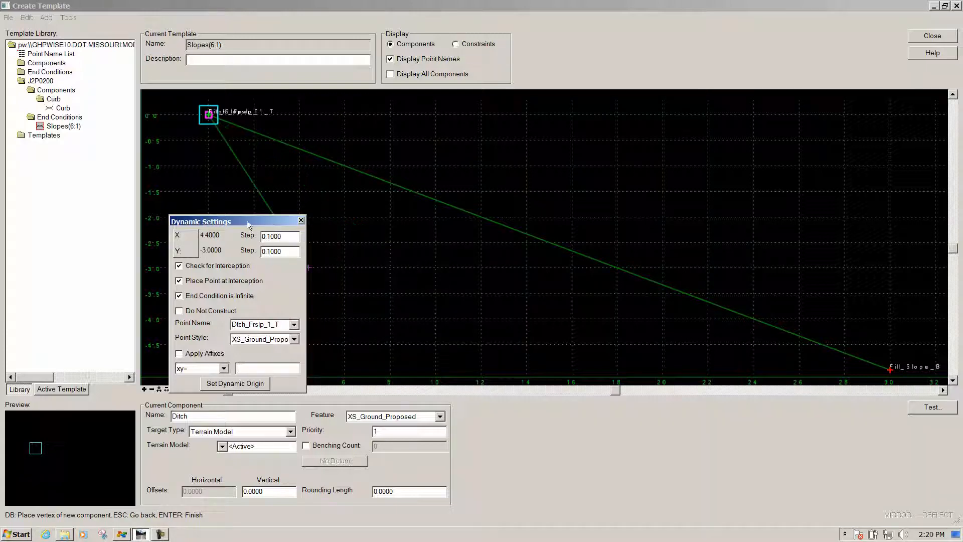
# Choose Dtch_Frslp_1_B as the next Ditch point name and turn off interception checking and the infinite end condition.
pyautogui.moveTo(248, 221); pyautogui.dragTo(303, 166)
pyautogui.click(304, 305)
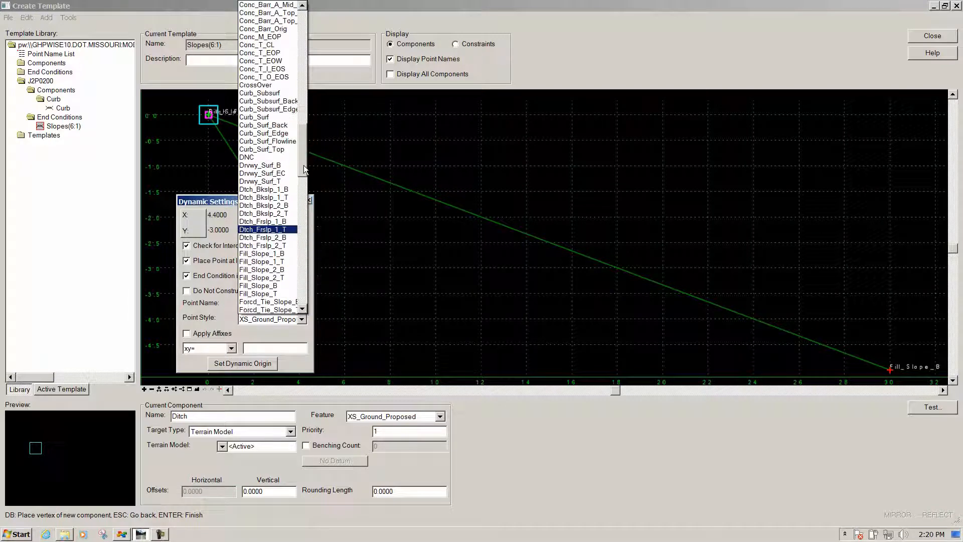
pyautogui.click(292, 221)
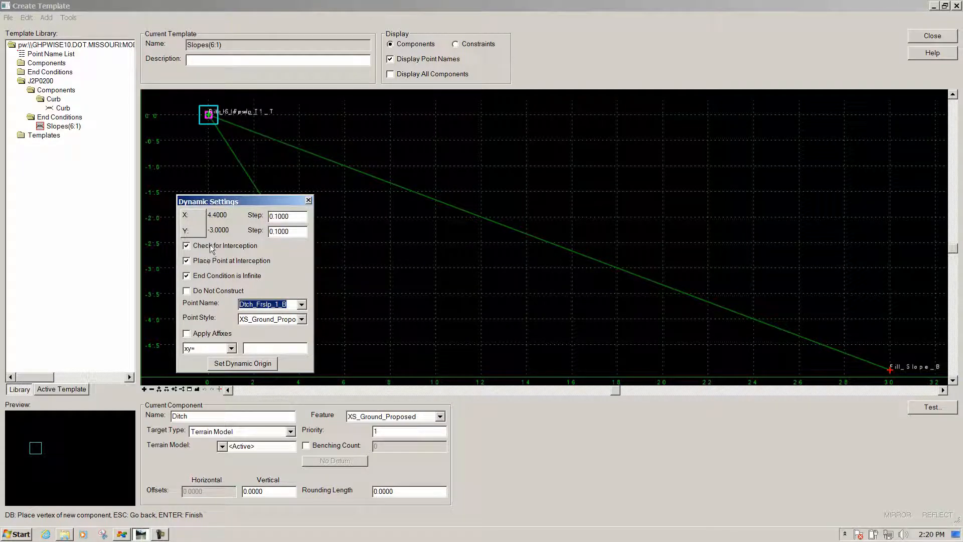
pyautogui.click(190, 247)
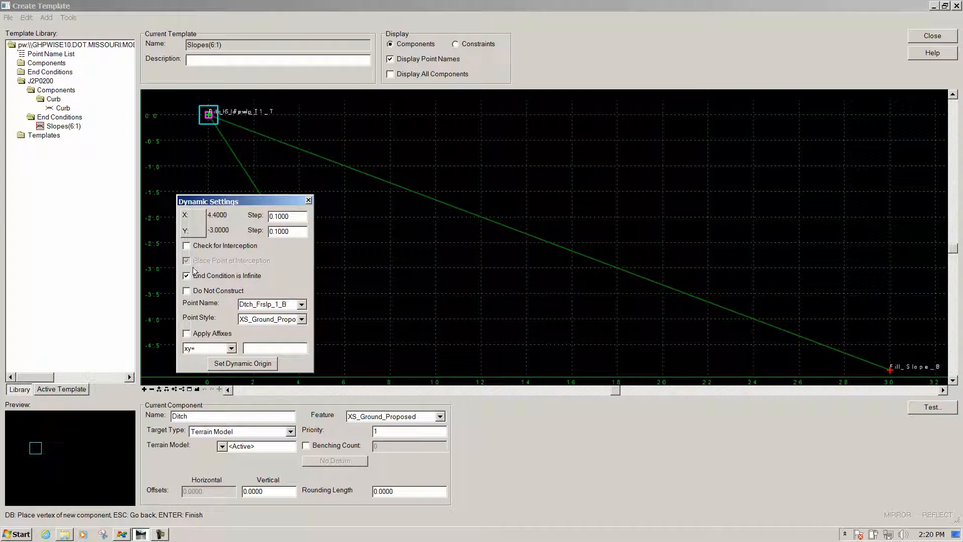
pyautogui.click(187, 277)
# Place the foreslope's bottom point with hs=24,-1:6.
pyautogui.click(230, 349)
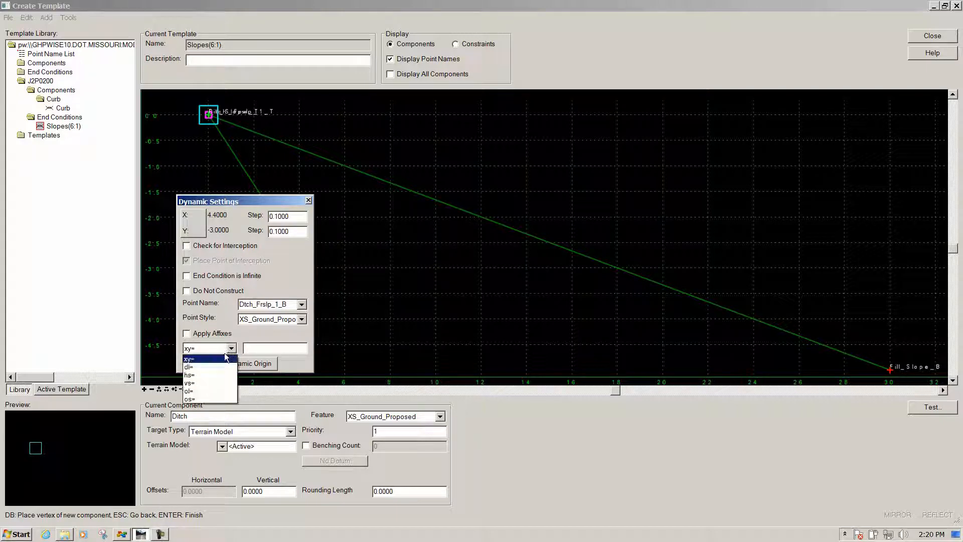
pyautogui.click(214, 373)
pyautogui.click(259, 349)
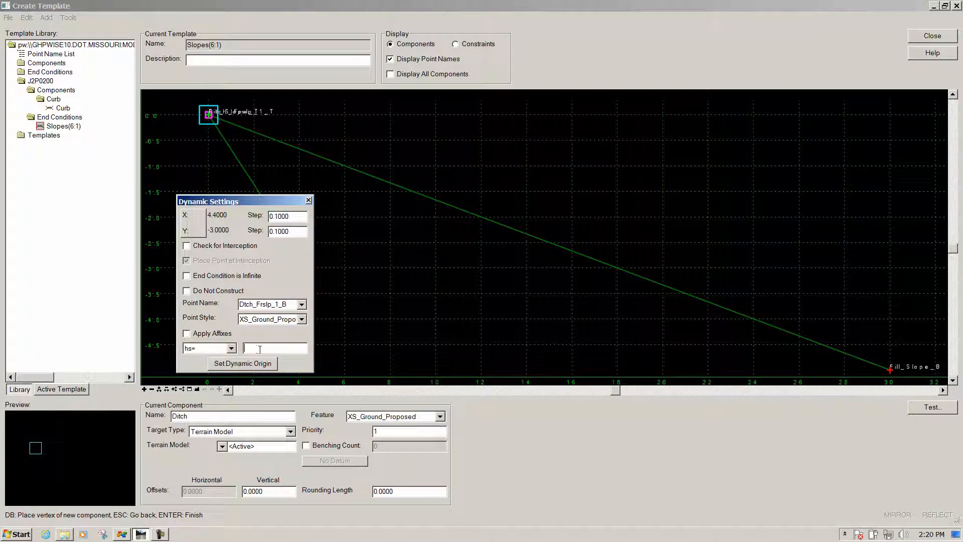
pyautogui.write('24,-1:6')
pyautogui.press('Return')
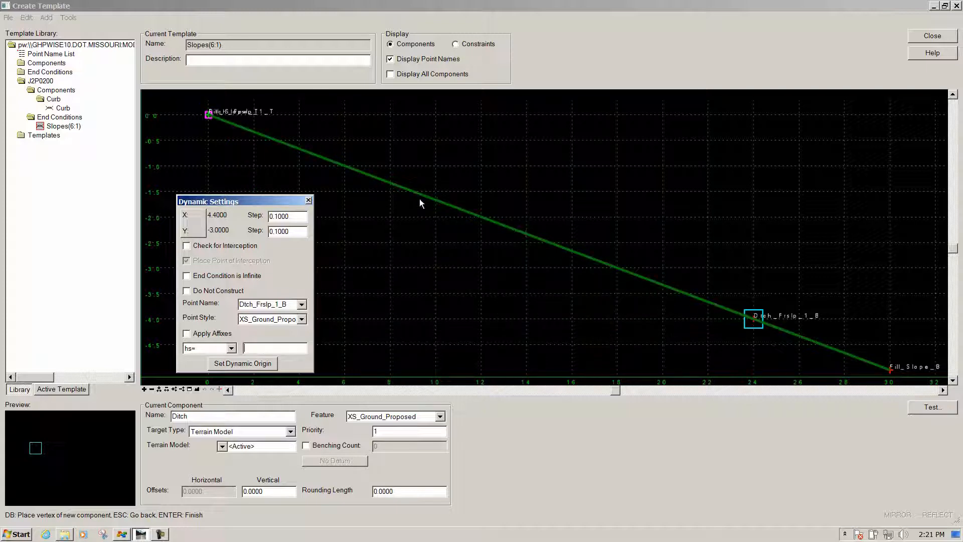
# Place the ditch bottom's far point, named Dtch_Bkslp_1_B, with hs=4,0.
pyautogui.scroll(-1, 445, 284)
pyautogui.scroll(-1, 446, 287)
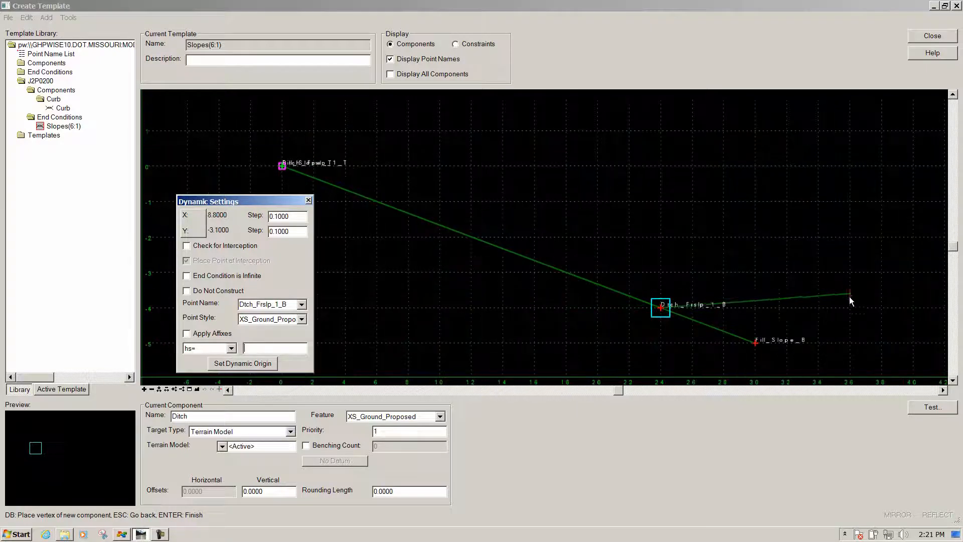
pyautogui.scroll(1, 850, 308)
pyautogui.scroll(1, 801, 308)
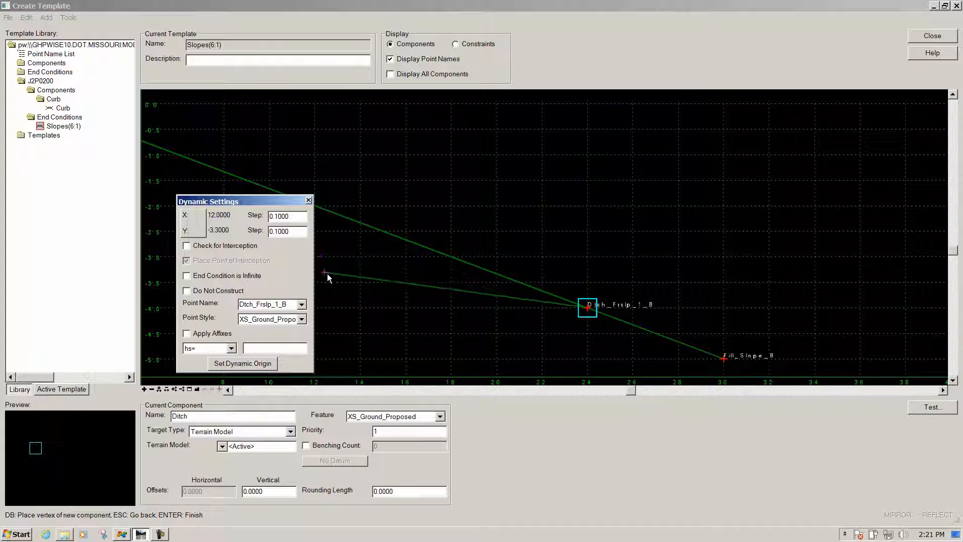
pyautogui.click(302, 304)
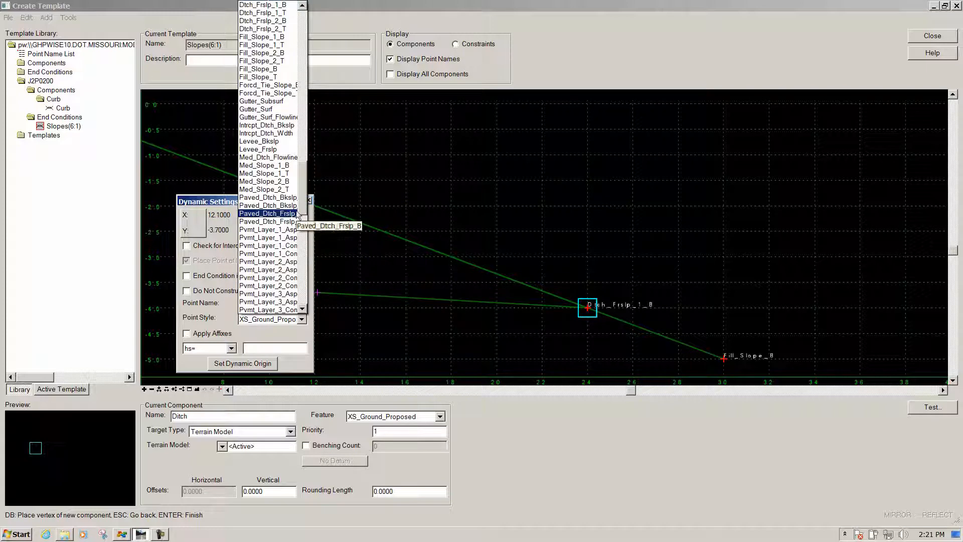
pyautogui.moveTo(303, 204); pyautogui.dragTo(308, 169)
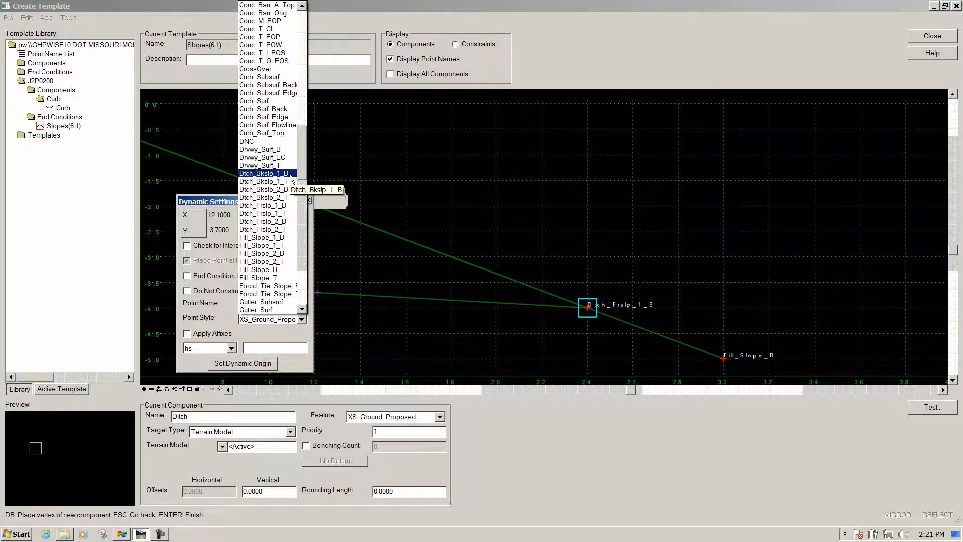
pyautogui.click(294, 174)
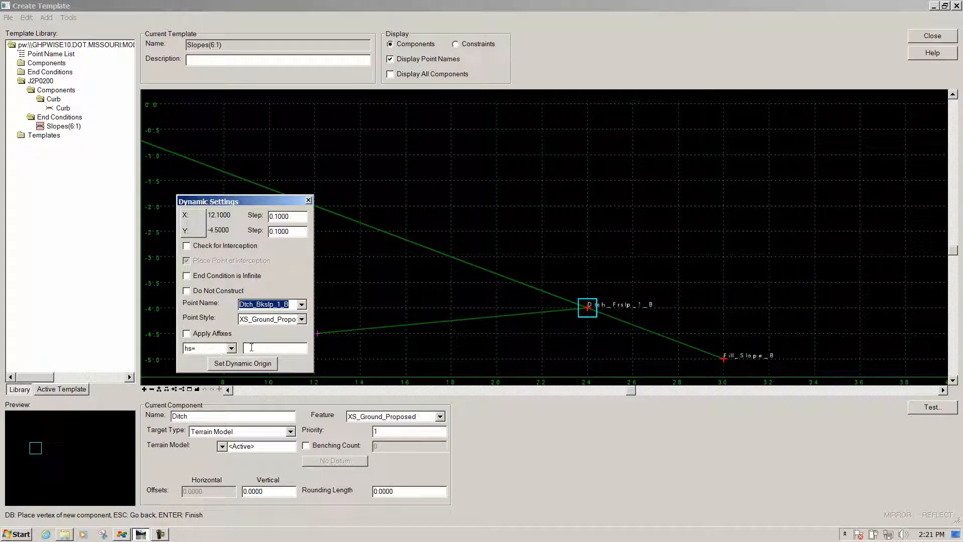
pyautogui.click(257, 348)
pyautogui.write('4.0')
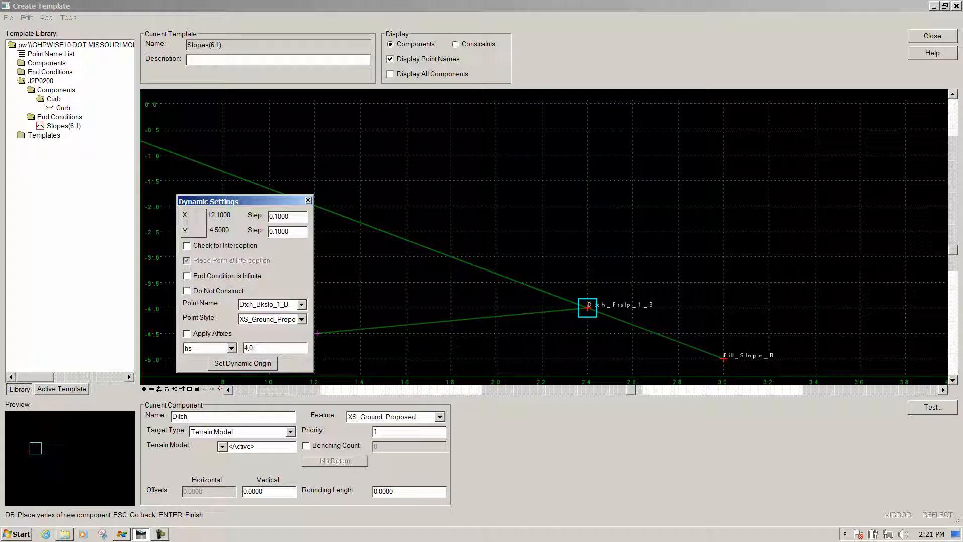
pyautogui.press('Return')
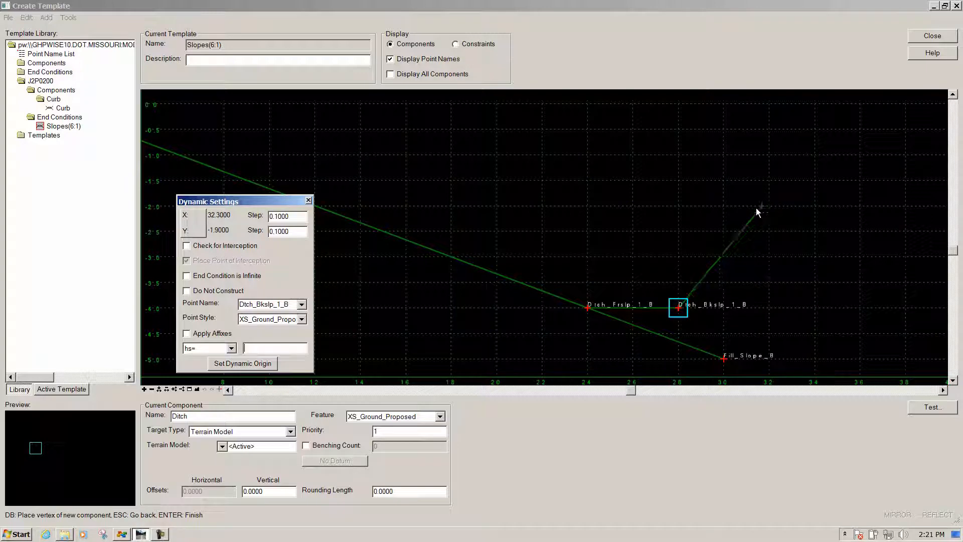
# Turn on interception checking and the infinite end condition for the backslope, and choose Dtch_Bkslp_1_T as the next point name.
pyautogui.click(187, 246)
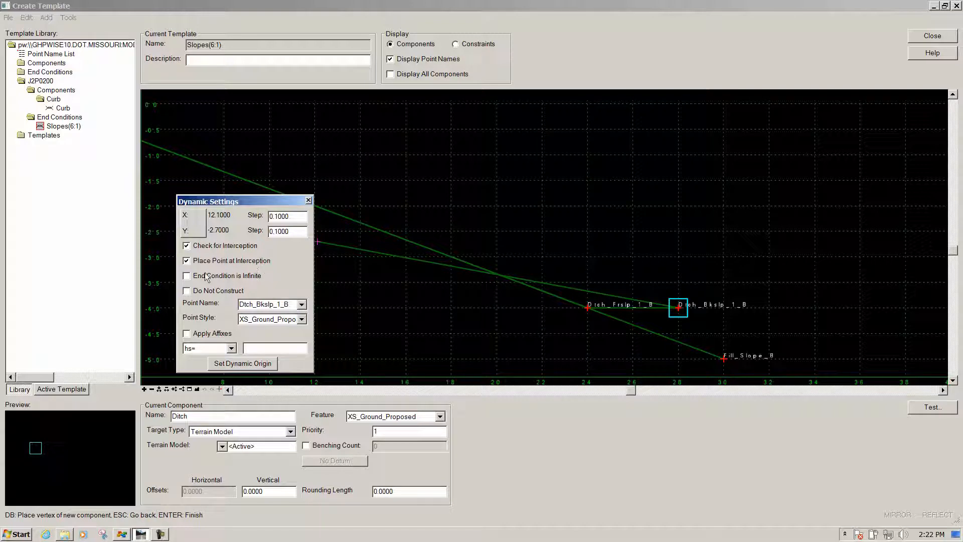
pyautogui.click(187, 276)
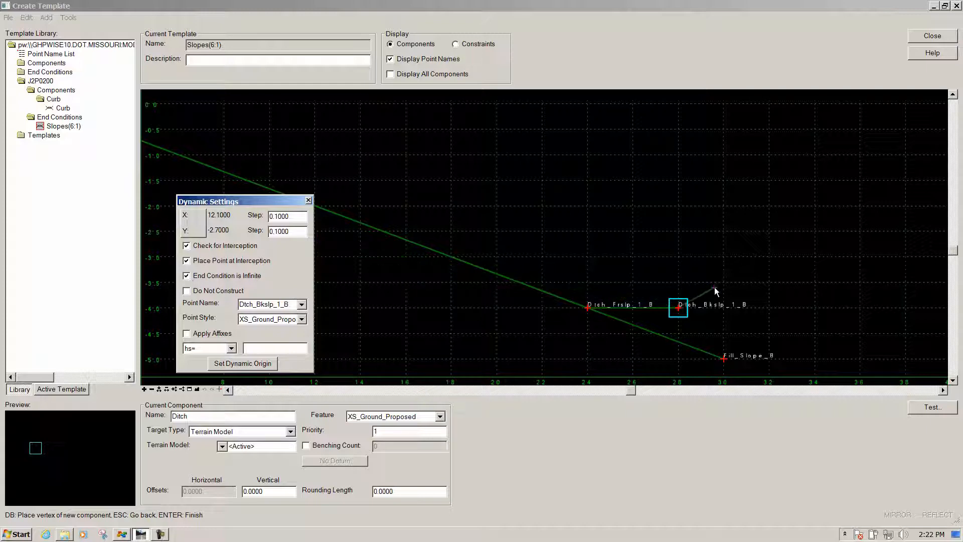
pyautogui.click(676, 307)
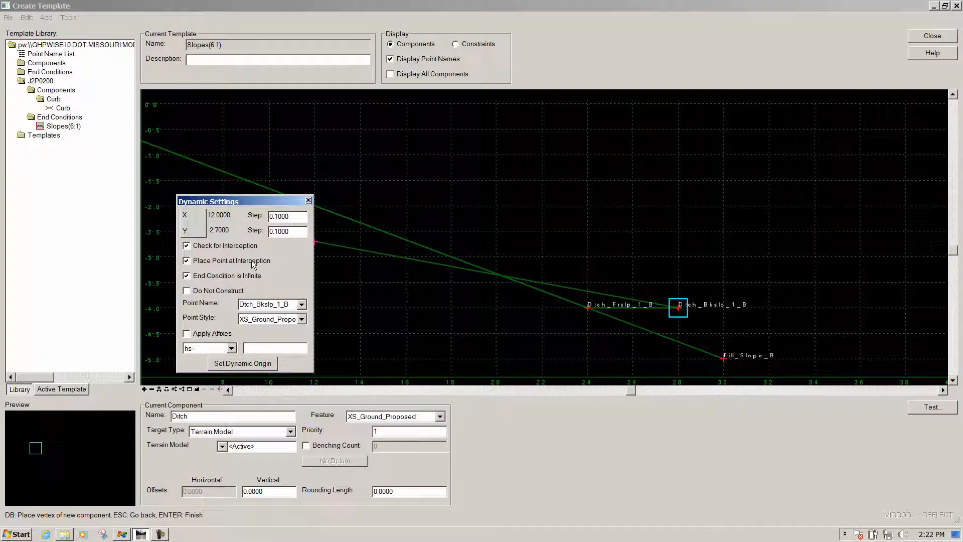
pyautogui.click(302, 305)
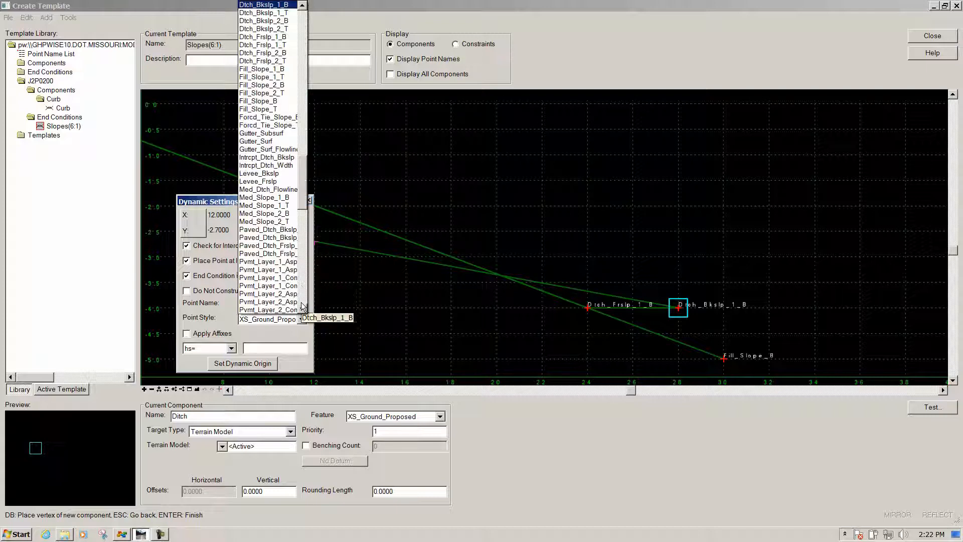
pyautogui.scroll(9, 305, 200)
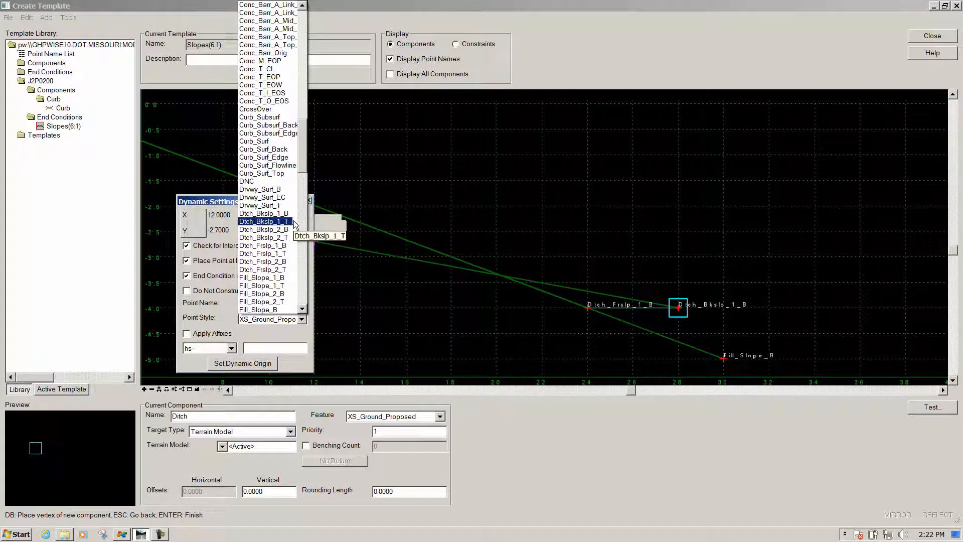
pyautogui.click(266, 221)
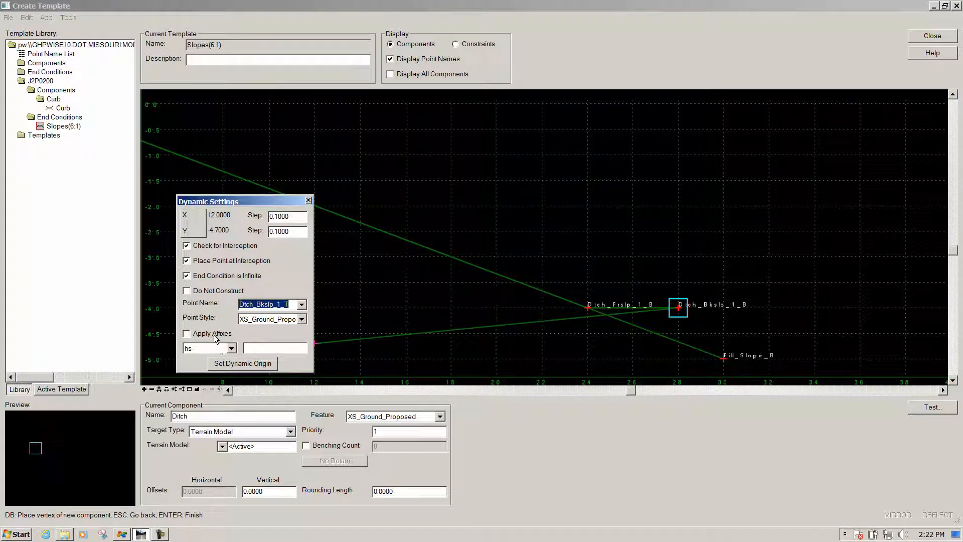
# Place the backslope's top point with hs=5,25%.
pyautogui.click(250, 348)
pyautogui.write('5,')
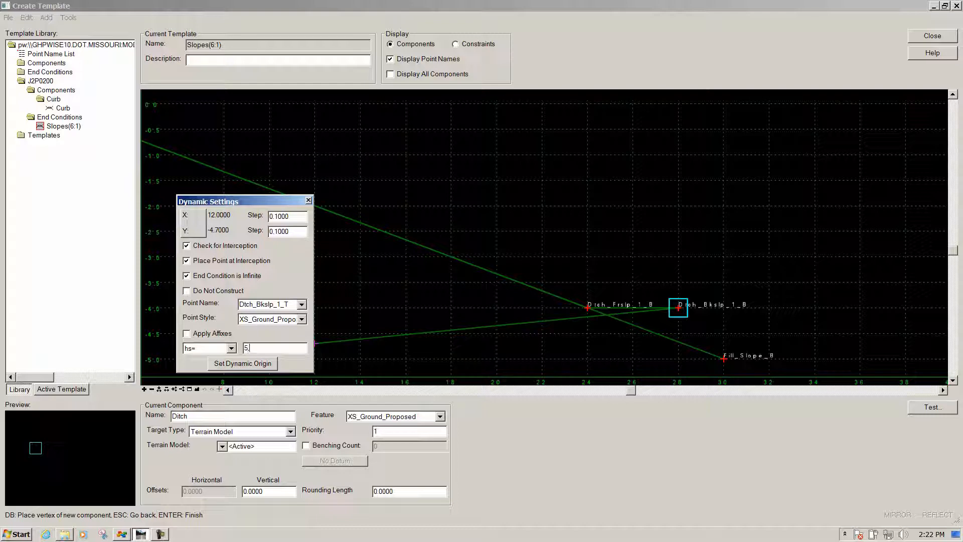
pyautogui.write('25%')
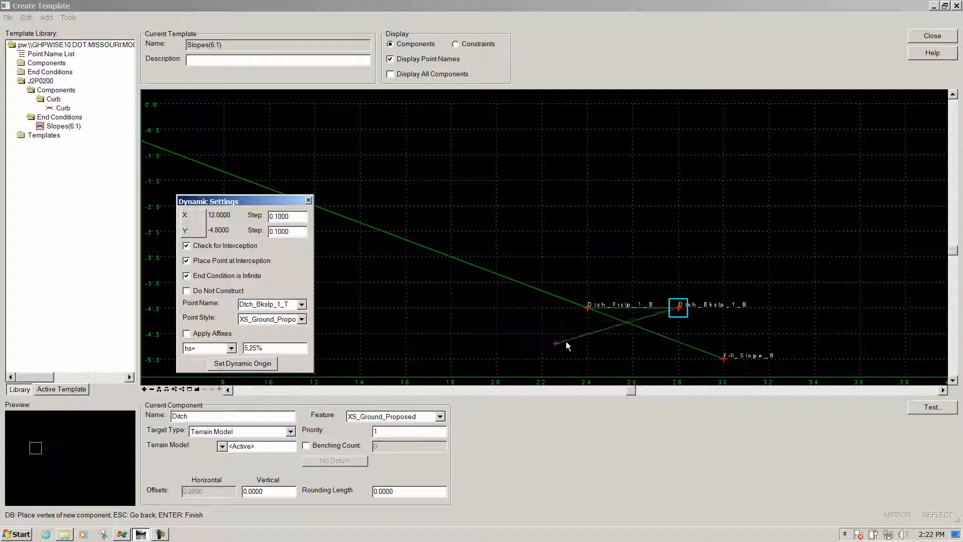
pyautogui.press('Return')
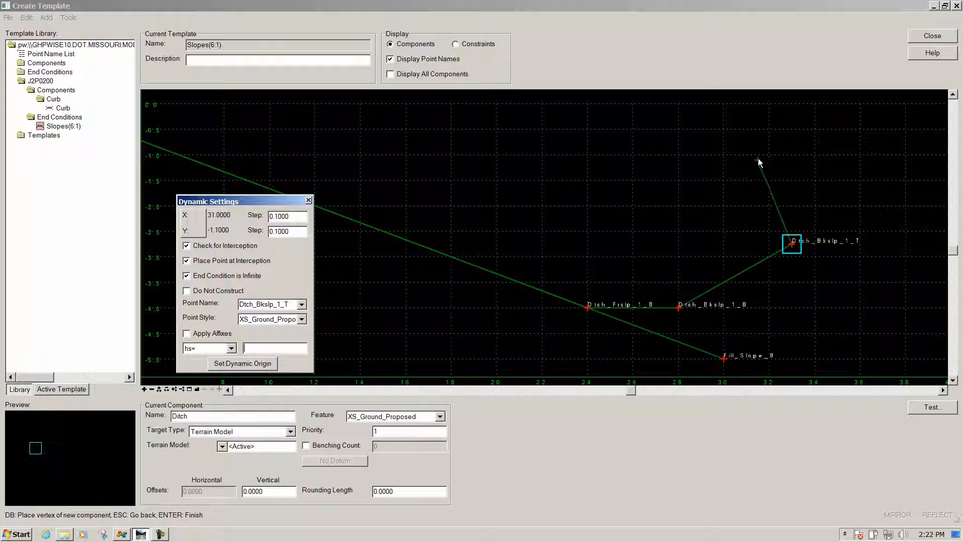
# Finish the Ditch component at the backslope's top point, fit the whole template in view, and save the template library.
pyautogui.rightClick(814, 150)
pyautogui.click(833, 157)
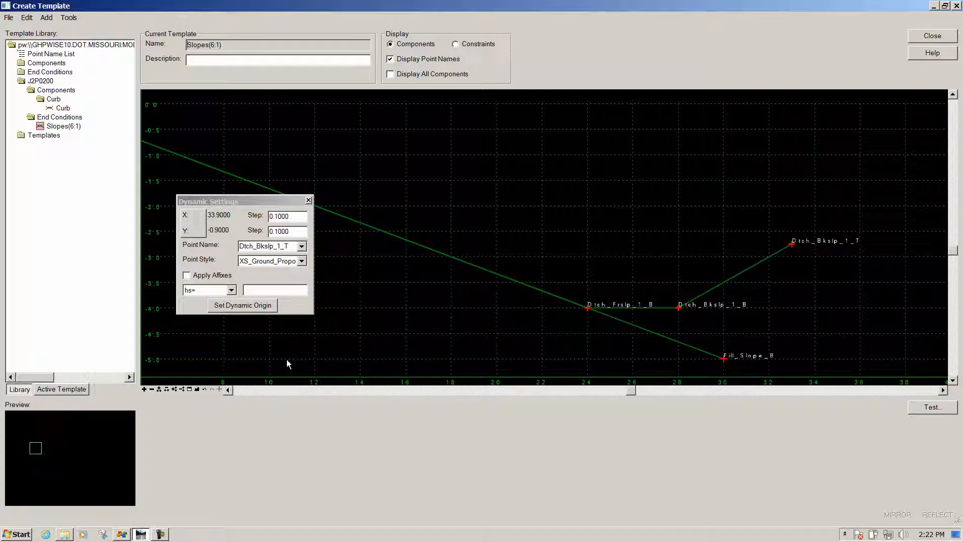
pyautogui.click(204, 389)
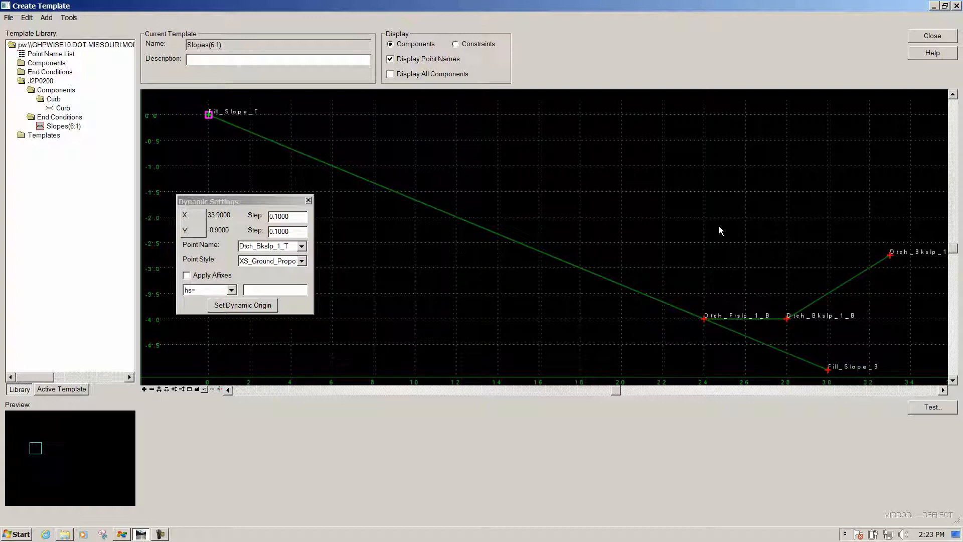
pyautogui.click(8, 17)
pyautogui.click(25, 53)
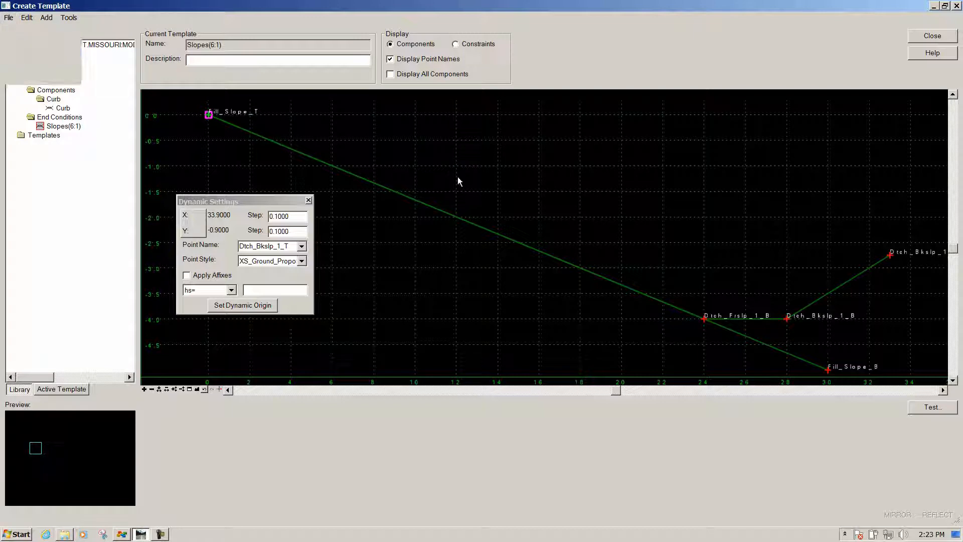
# Test the template's end conditions in an enlarged window and resolve the Fill_Slope_T priority conflict by setting the Ditch priority to 2.
pyautogui.click(929, 408)
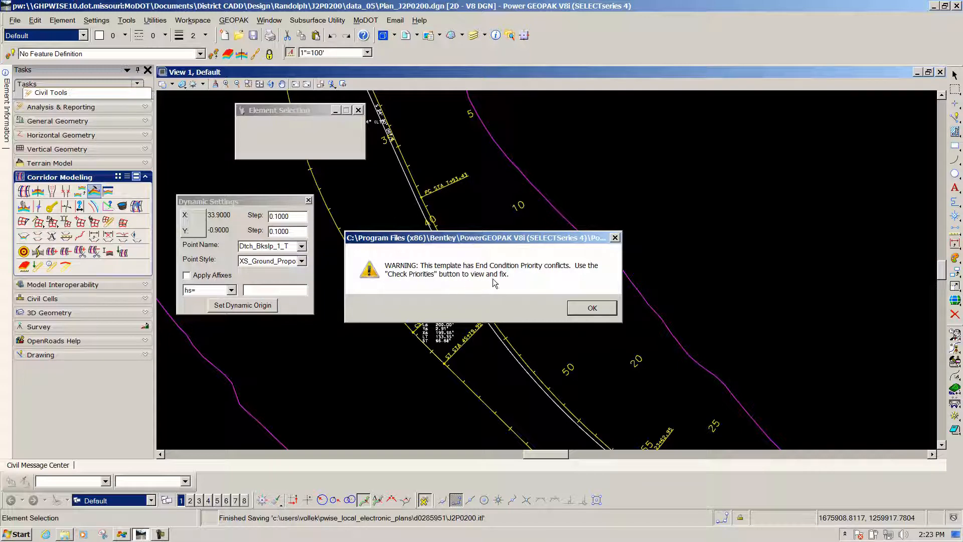
pyautogui.click(611, 312)
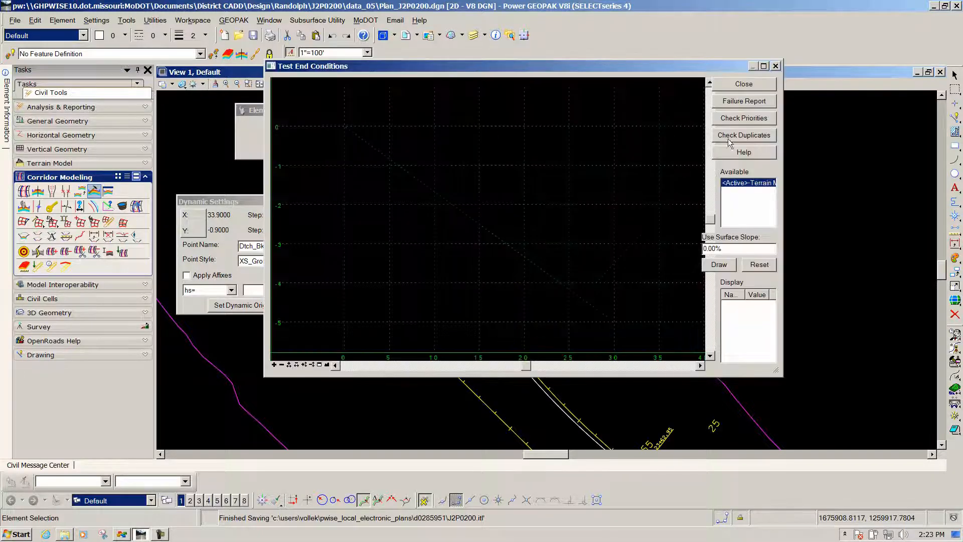
pyautogui.click(764, 67)
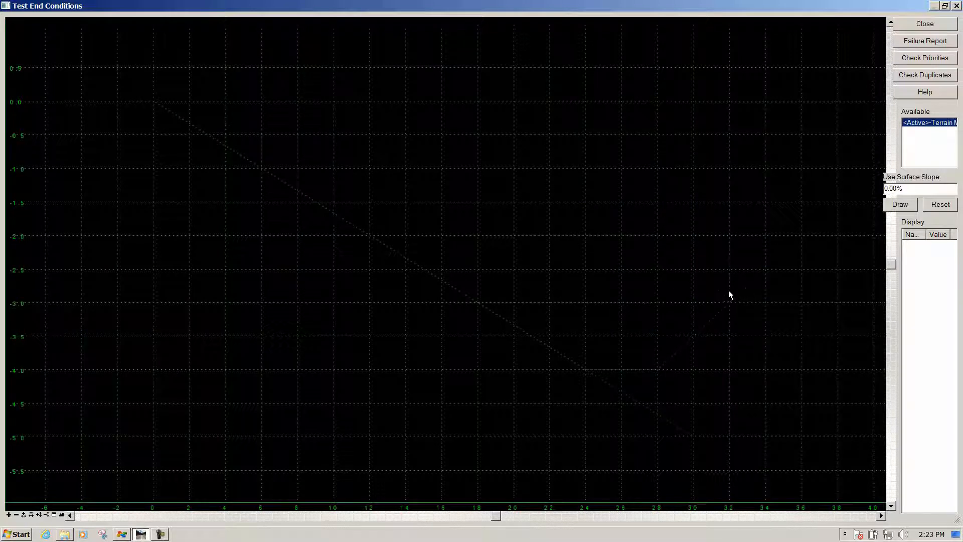
pyautogui.click(926, 58)
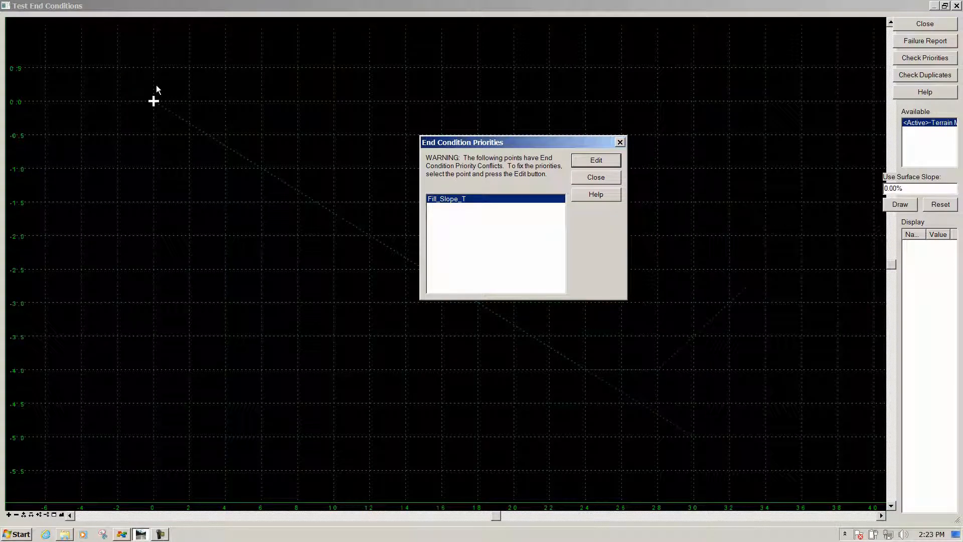
pyautogui.click(603, 161)
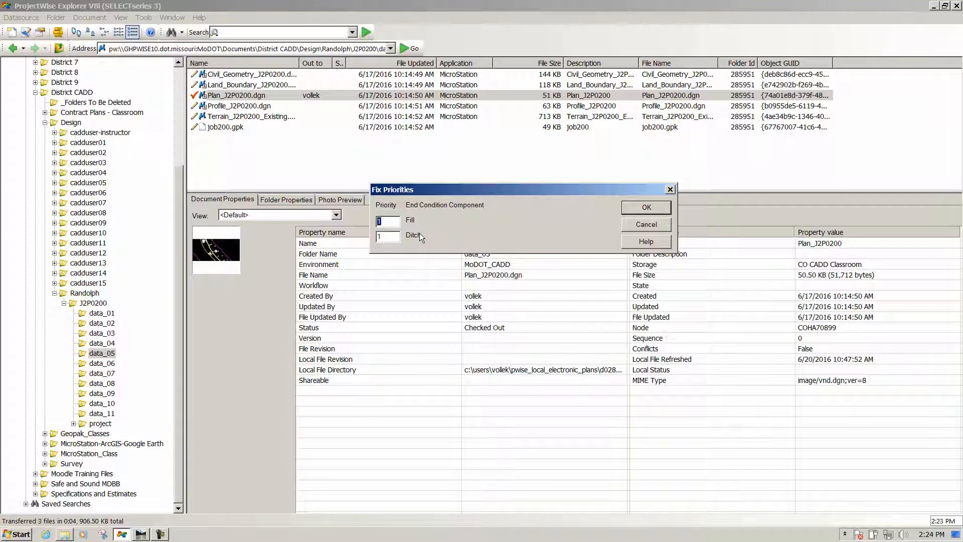
pyautogui.press('Tab')
pyautogui.write('2')
pyautogui.press('Tab')
pyautogui.click(636, 207)
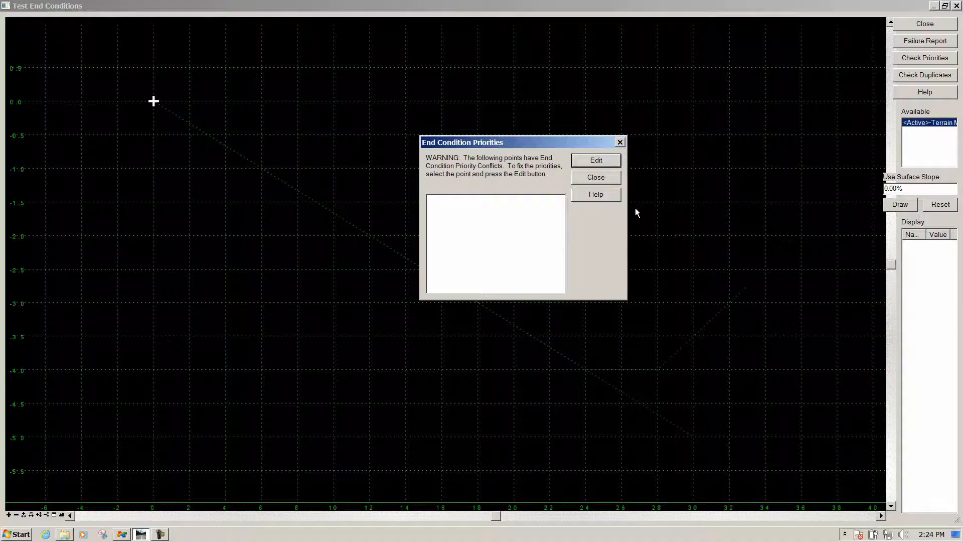
pyautogui.click(600, 178)
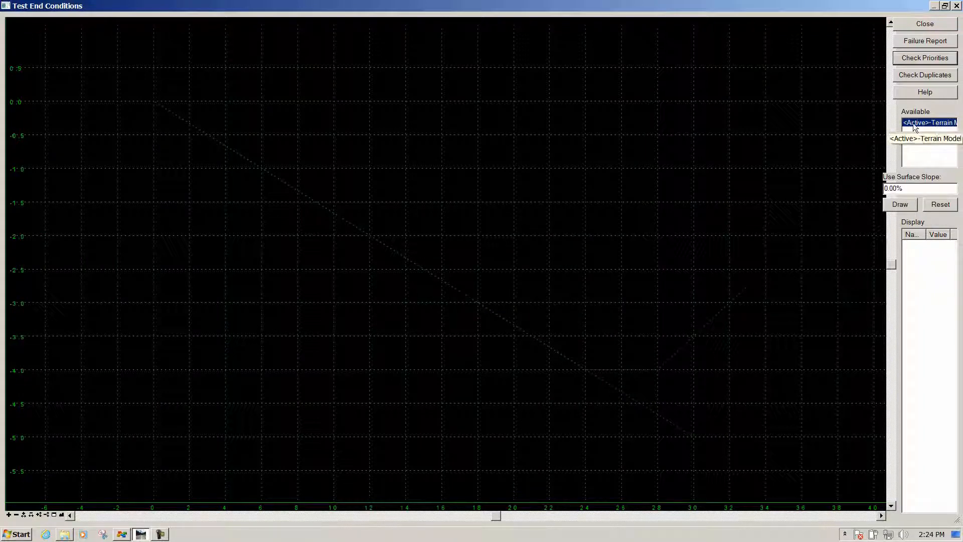
# Draw the end conditions against the active terrain model at 0.00% surface slope, and set the Fill priority at Fill_Slope_T to 3.
pyautogui.click(900, 204)
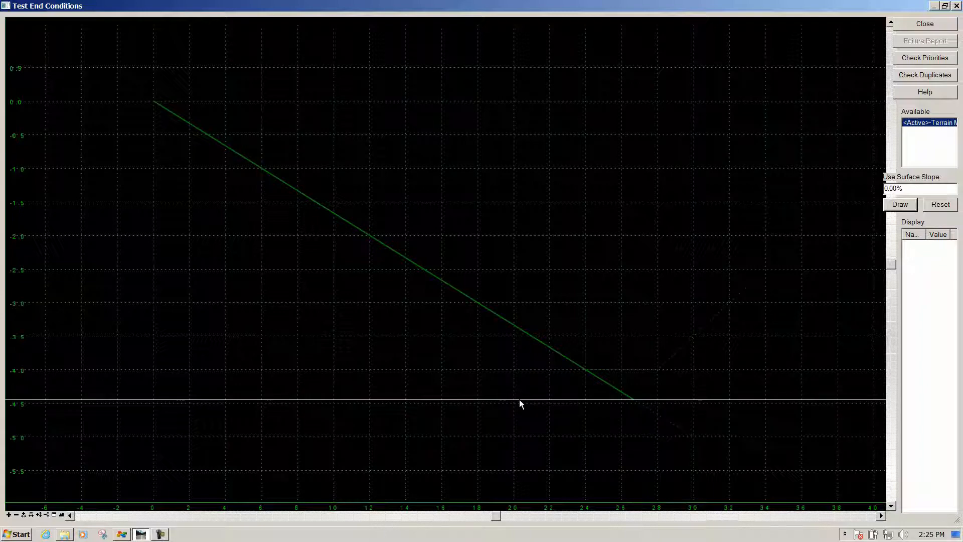
pyautogui.click(917, 59)
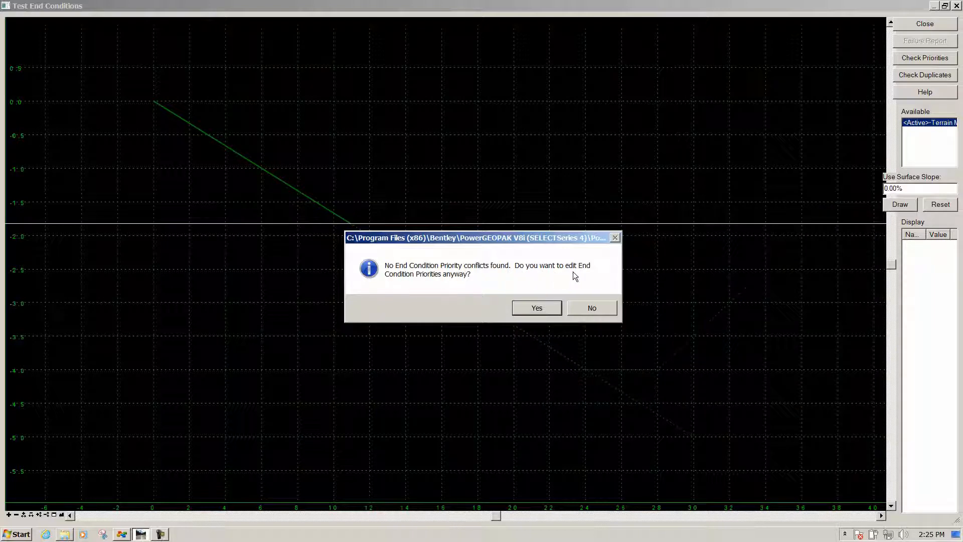
pyautogui.click(538, 308)
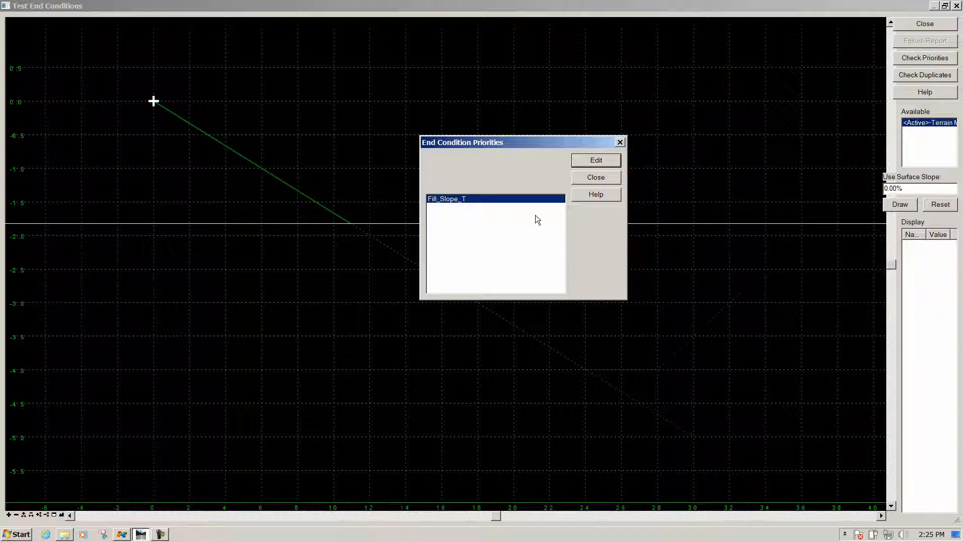
pyautogui.click(597, 161)
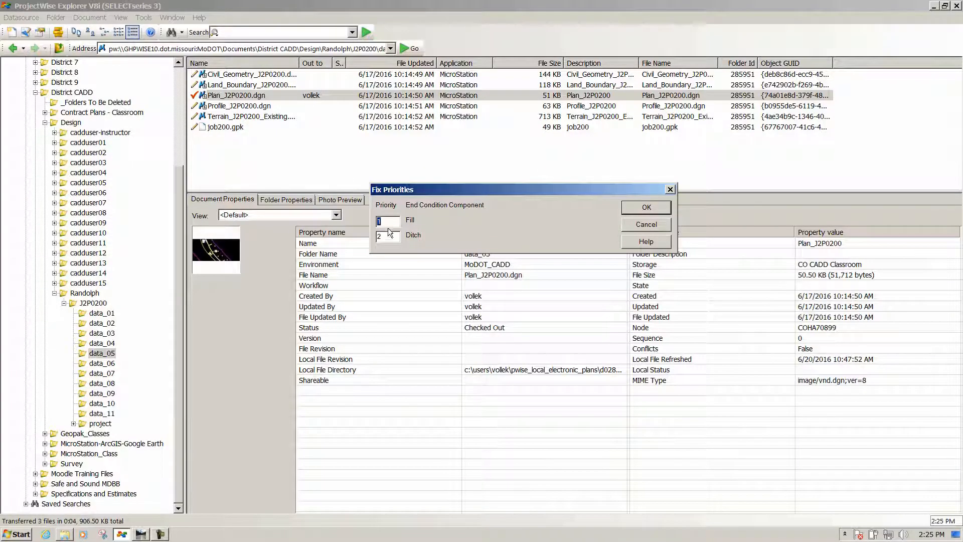
pyautogui.write('3')
pyautogui.click(649, 212)
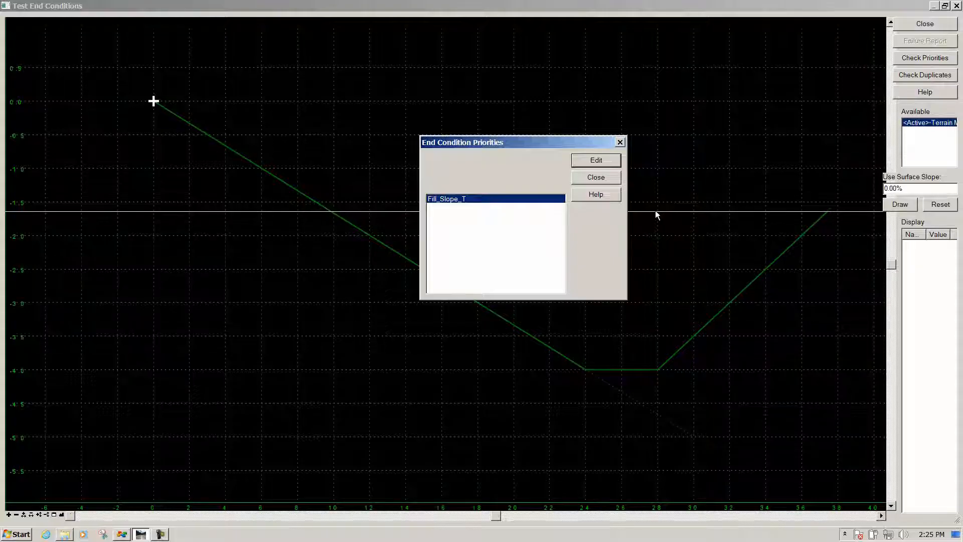
pyautogui.click(596, 177)
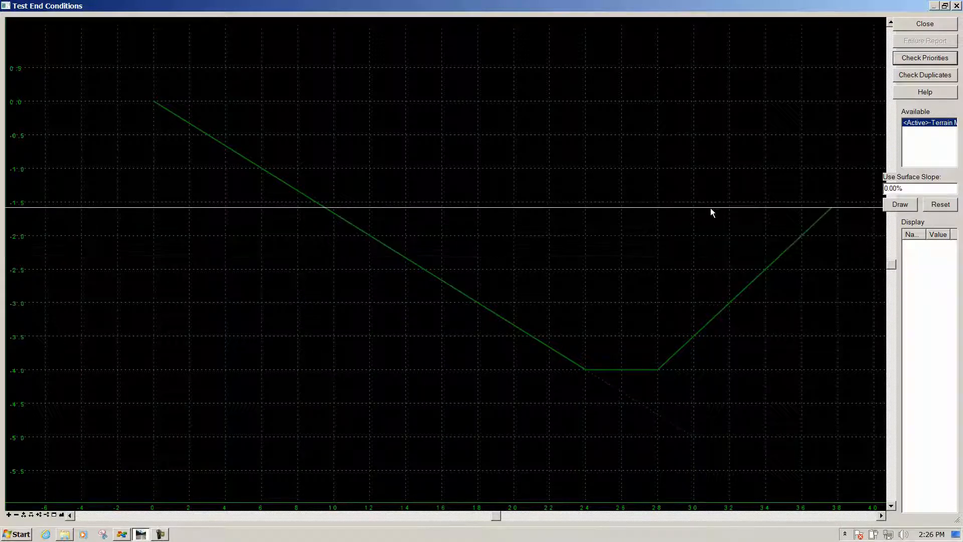
# Close the end condition test and save the template library with the revised priorities.
pyautogui.click(912, 22)
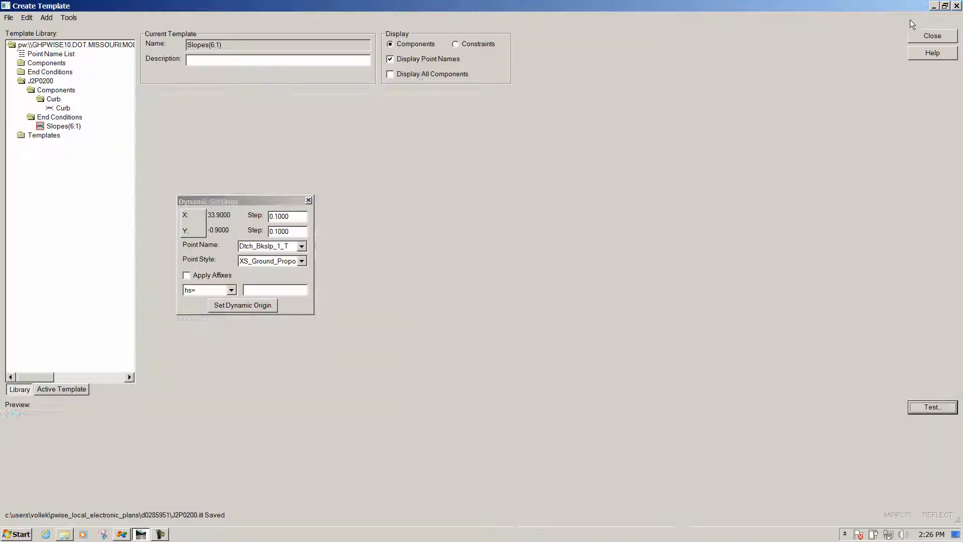
pyautogui.click(9, 17)
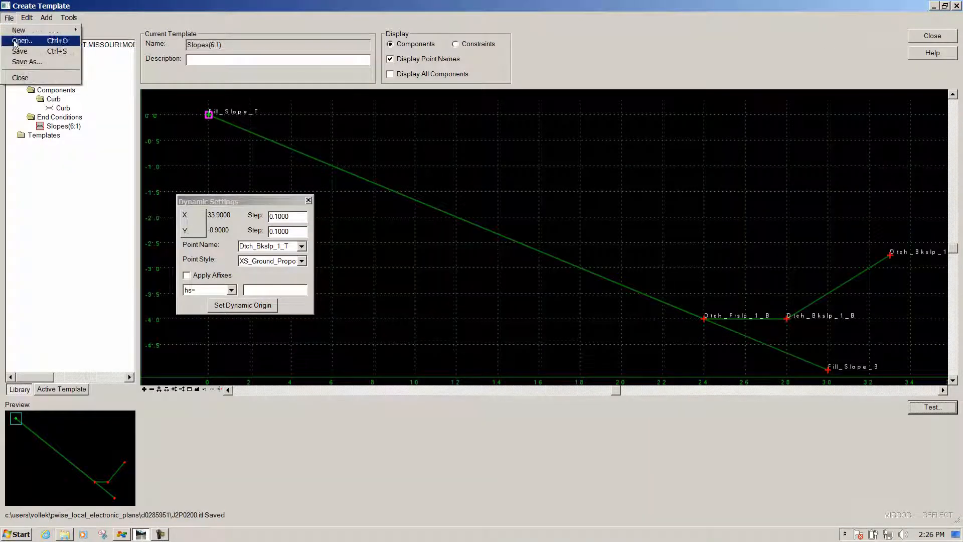
pyautogui.click(20, 49)
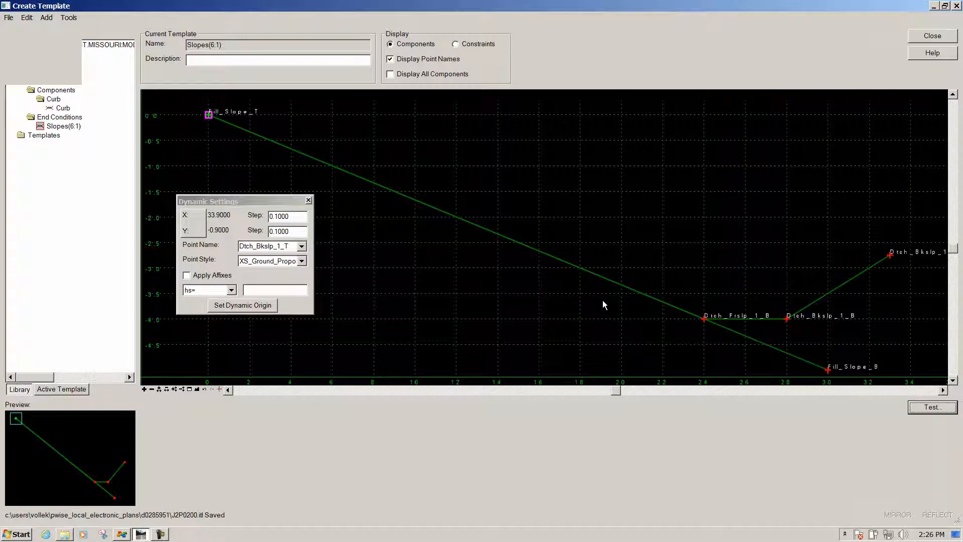